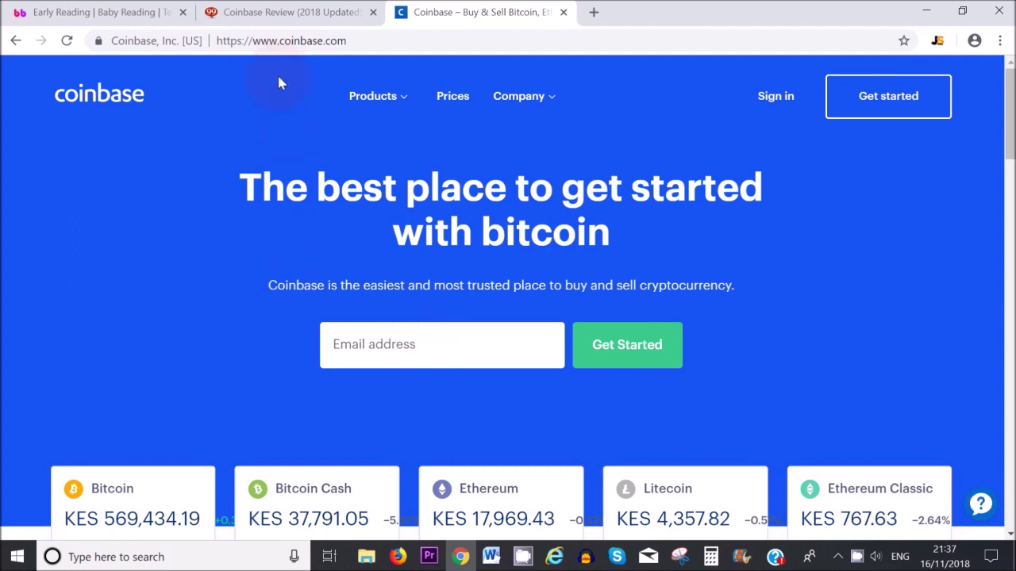
Go from the review article to the Coinbase dashboard listing Bitcoin, Ethereum, Litecoin and other followed coins
click(281, 15)
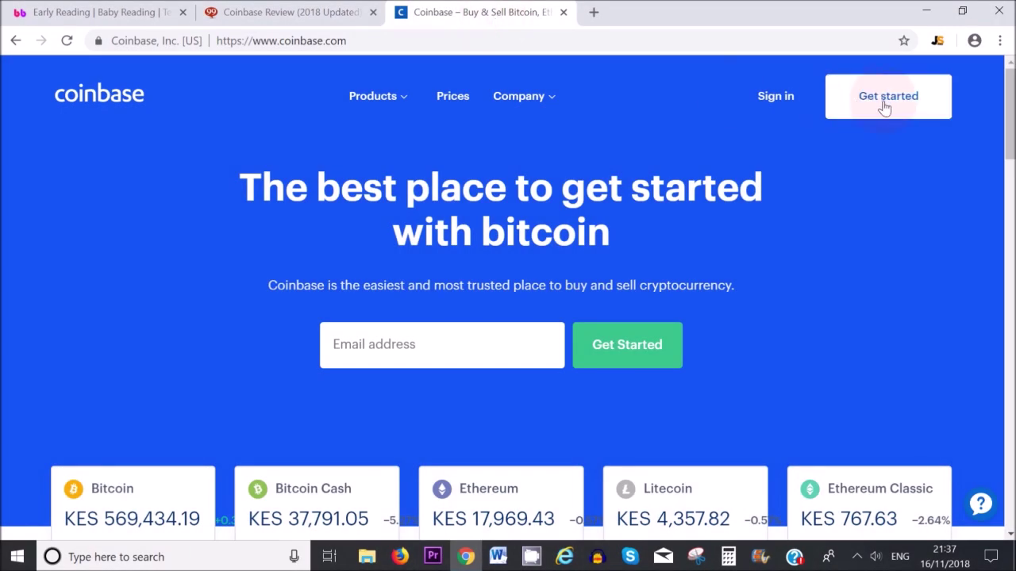
click(884, 108)
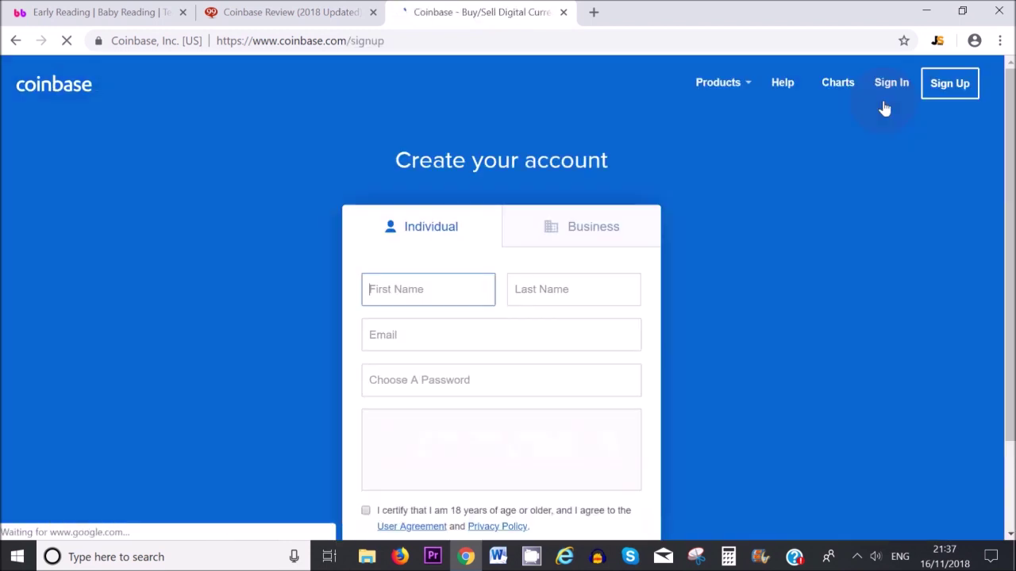
scroll(508, 317, down, 3)
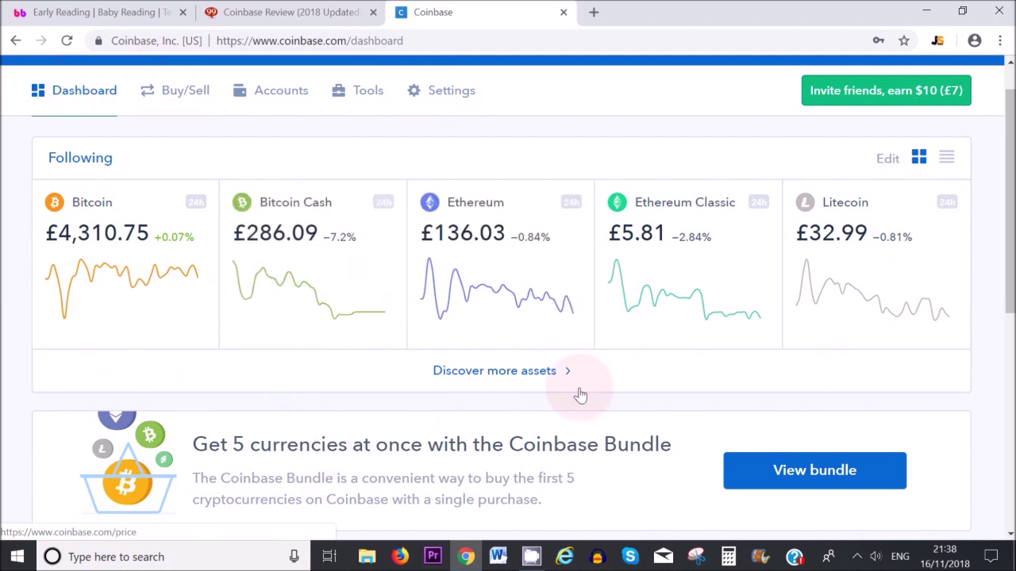
Open the Bitcoin asset page from its Dashboard card and set the chart to the one-week range
mouse_move(170, 305)
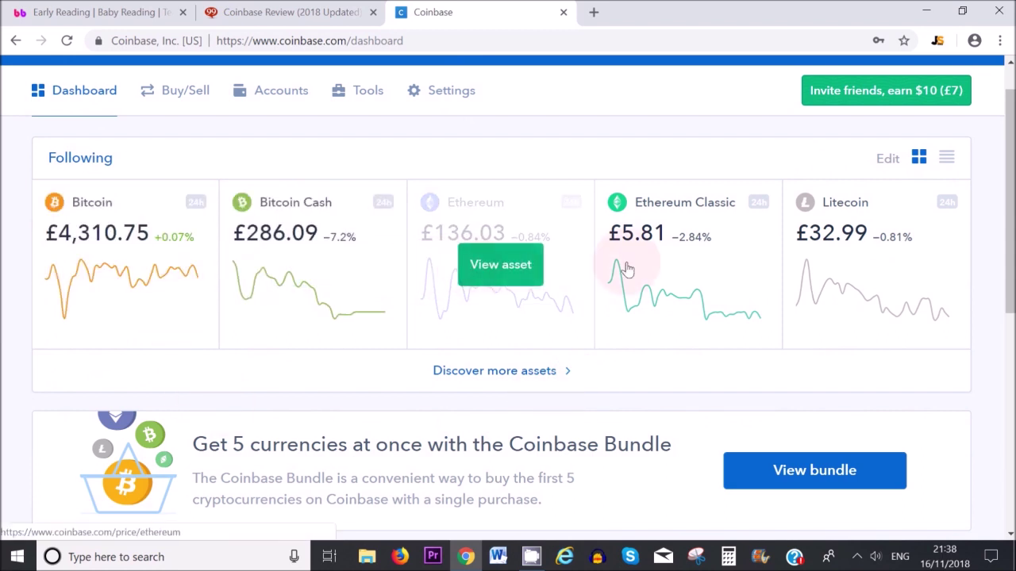
mouse_move(659, 266)
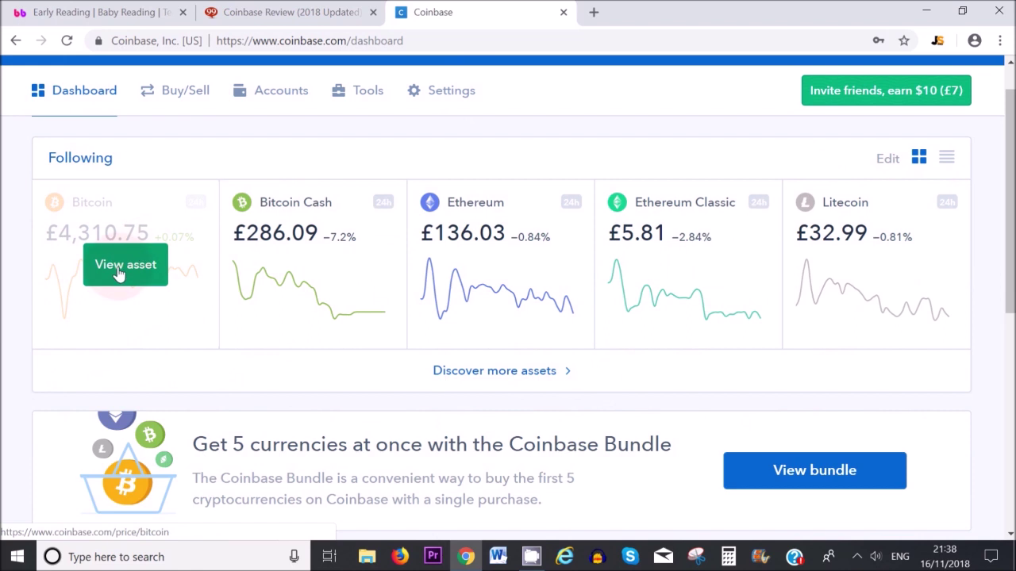
click(119, 274)
drag(1009, 215, 1008, 286)
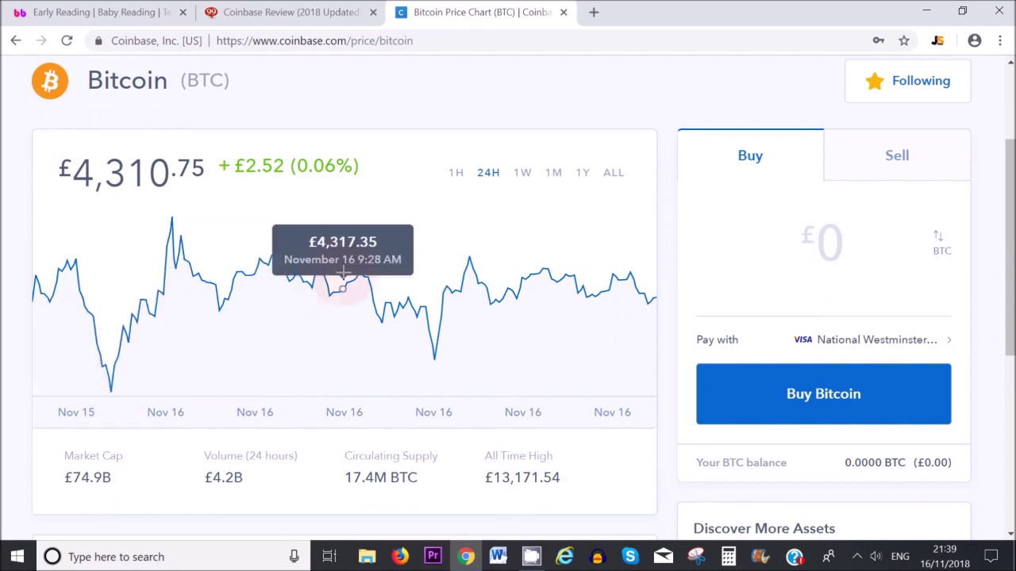
click(522, 173)
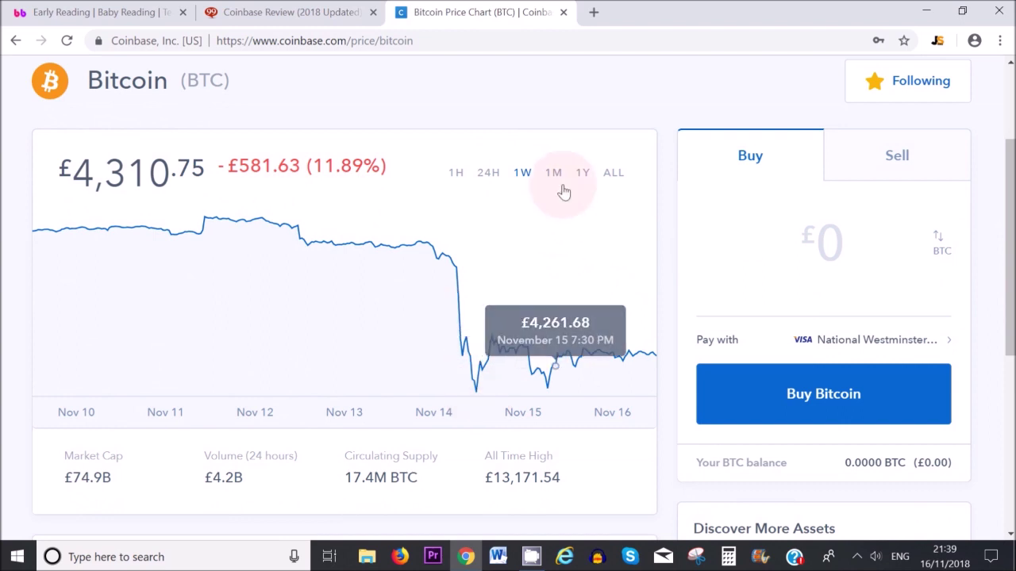
Switch the Bitcoin chart to ALL, showing a +£4,302.44 (51,774.25%) change
click(612, 178)
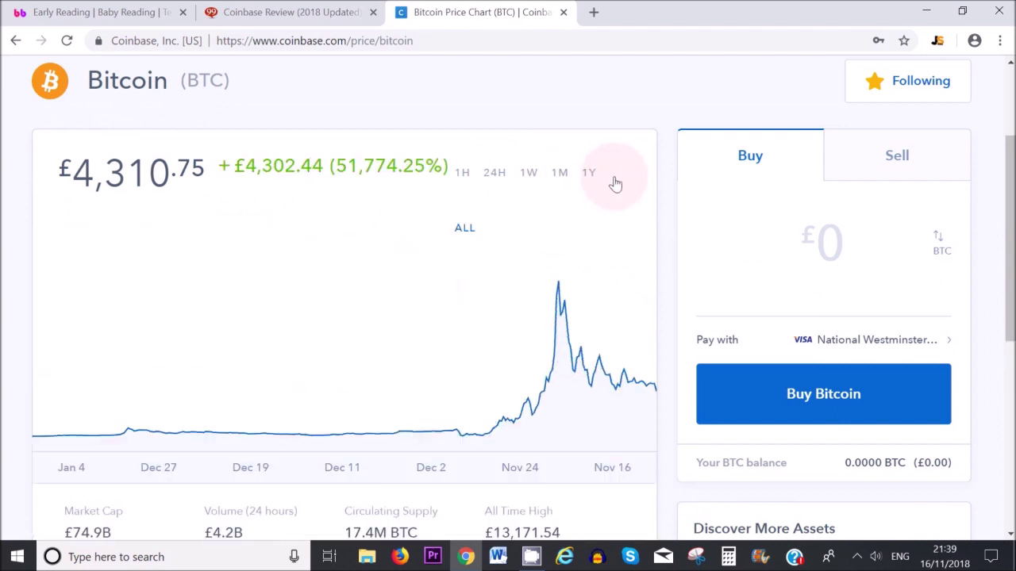
drag(1002, 276, 1003, 298)
click(843, 193)
Check the Sell form, then return to the Buy form and scroll back to the top
click(893, 118)
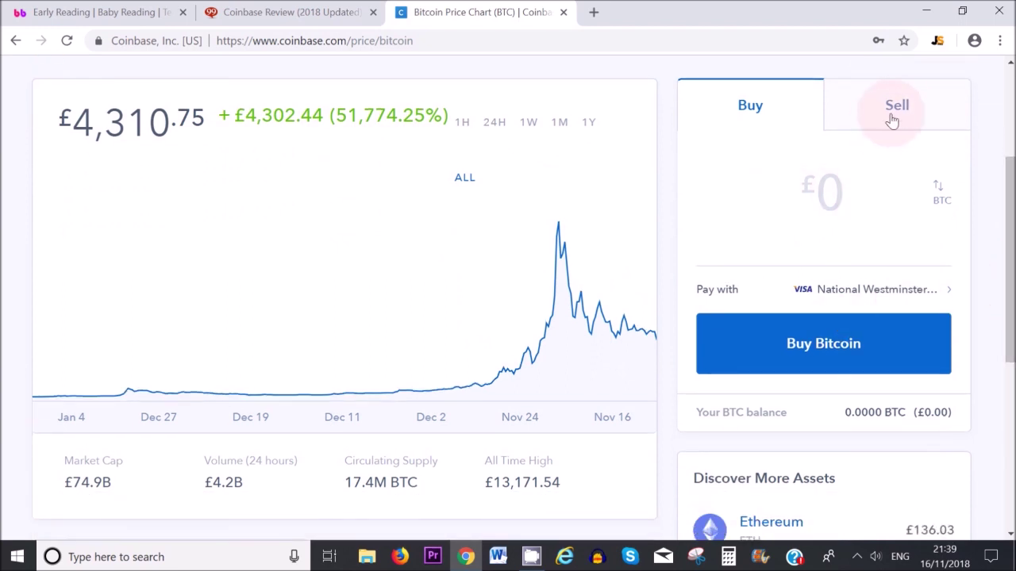
click(765, 114)
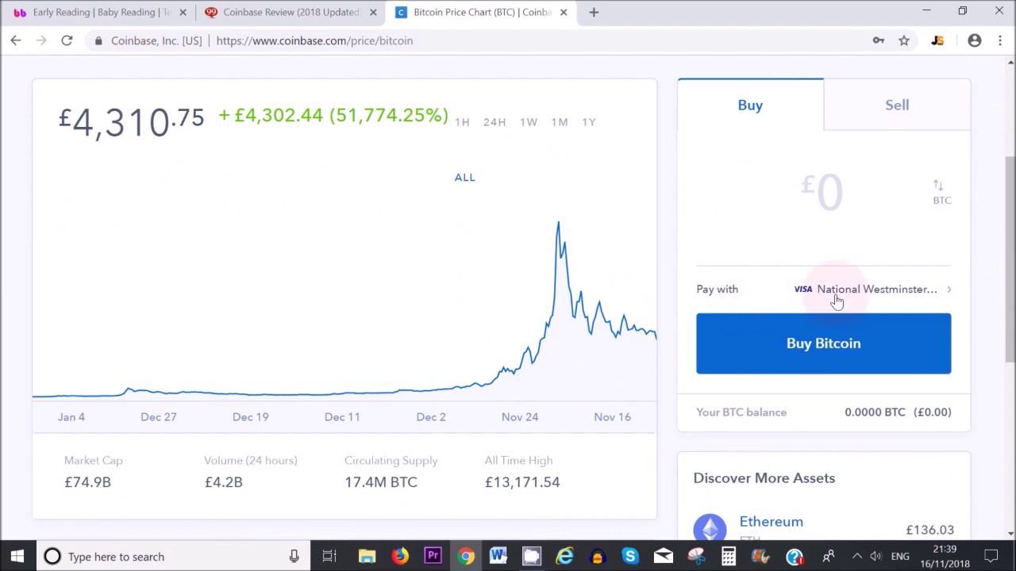
scroll(793, 313, down, 3)
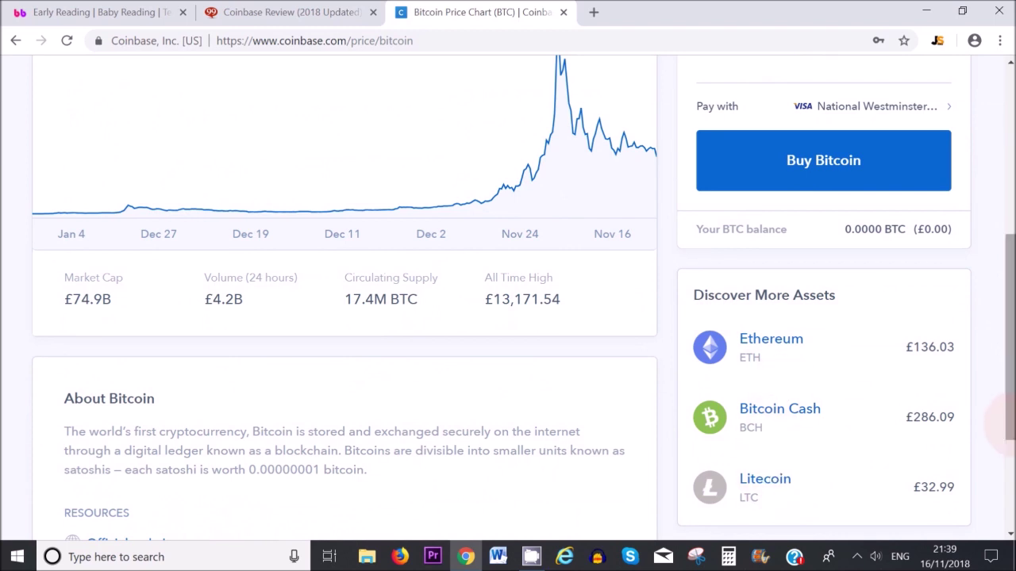
drag(1009, 381, 1009, 218)
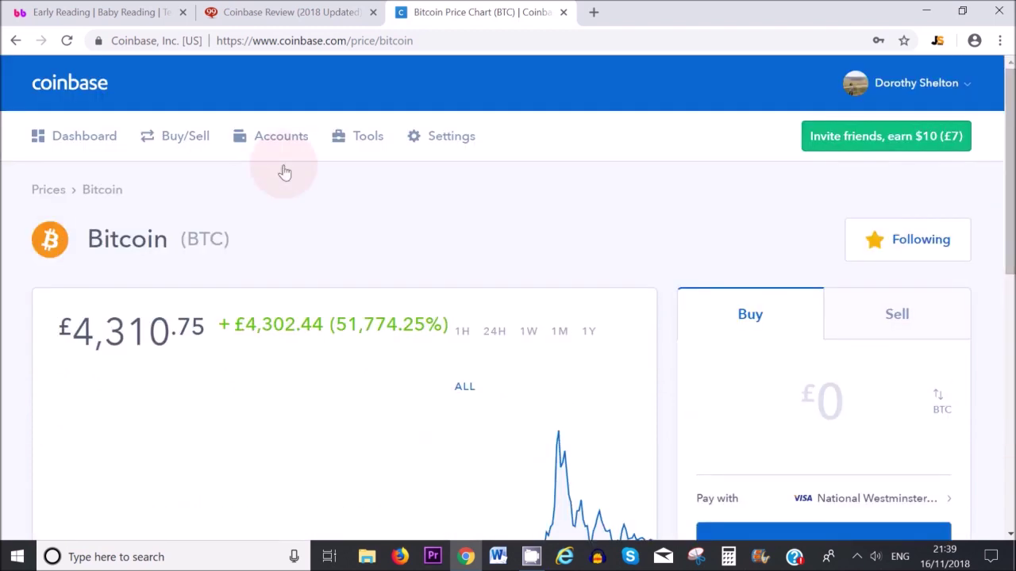
From the Dashboard, open the Coinbase Bundle page showing £100 from a week ago now worth £87.10
click(79, 141)
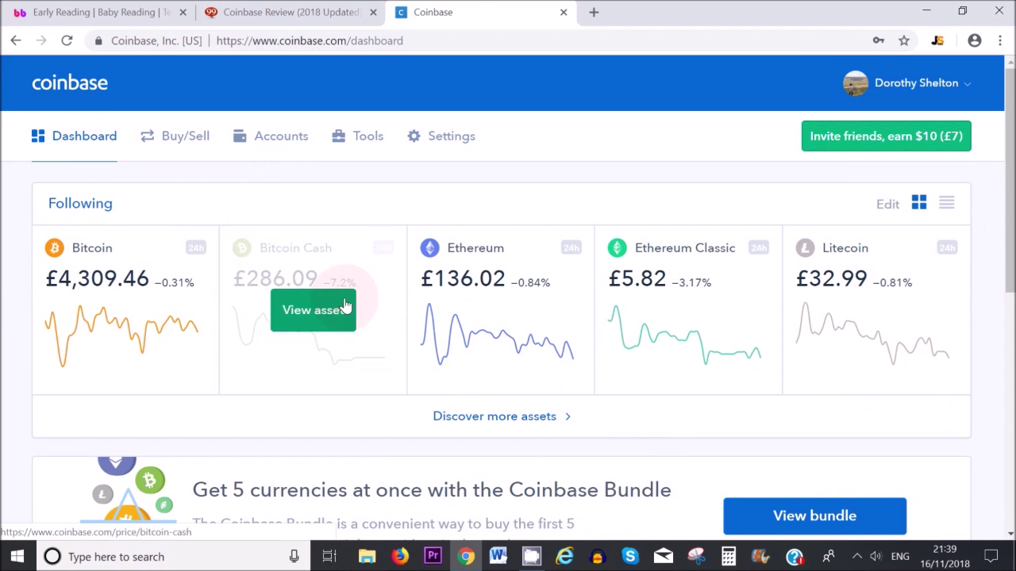
drag(1006, 242, 1006, 330)
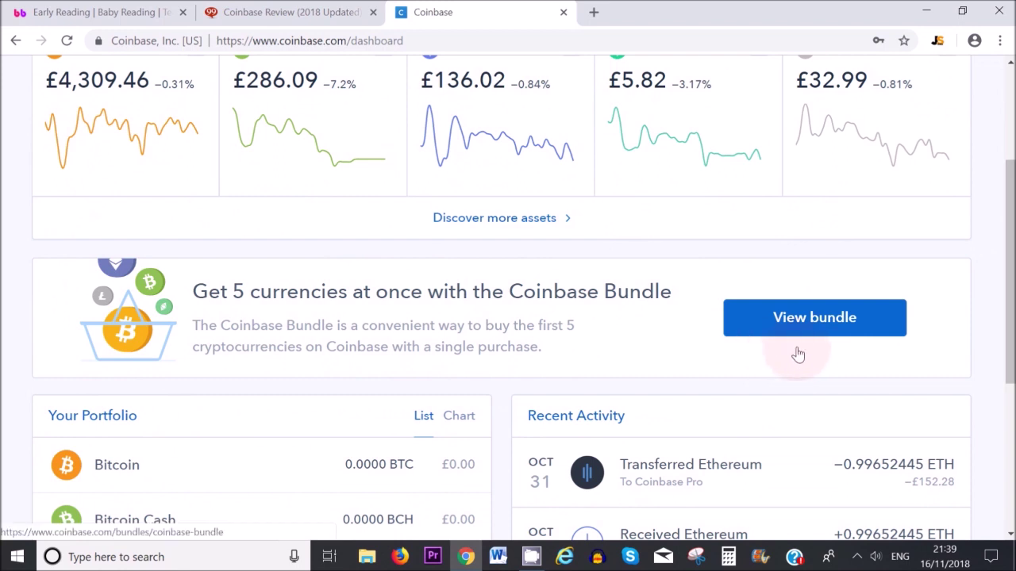
click(811, 320)
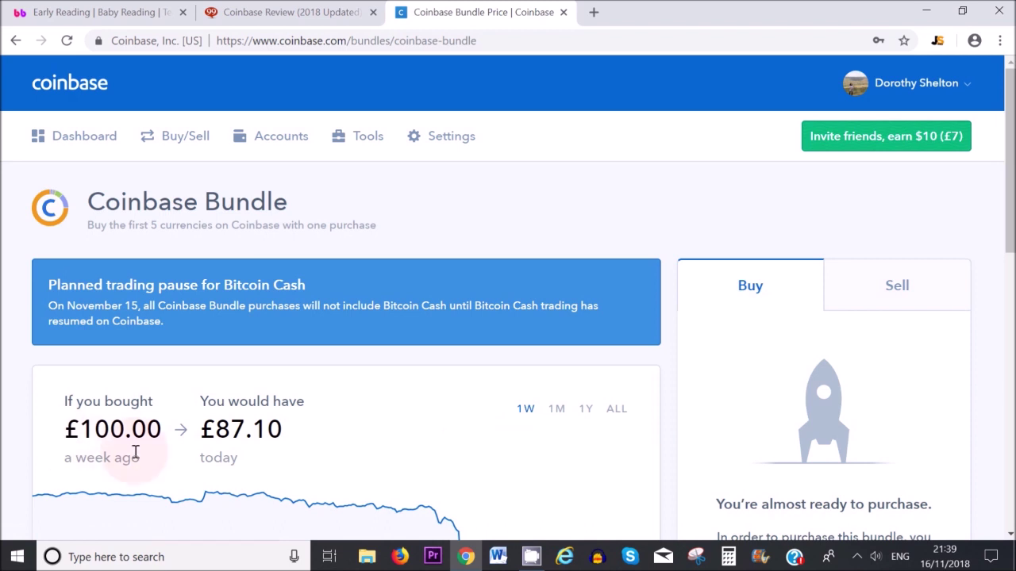
drag(1006, 172, 1005, 394)
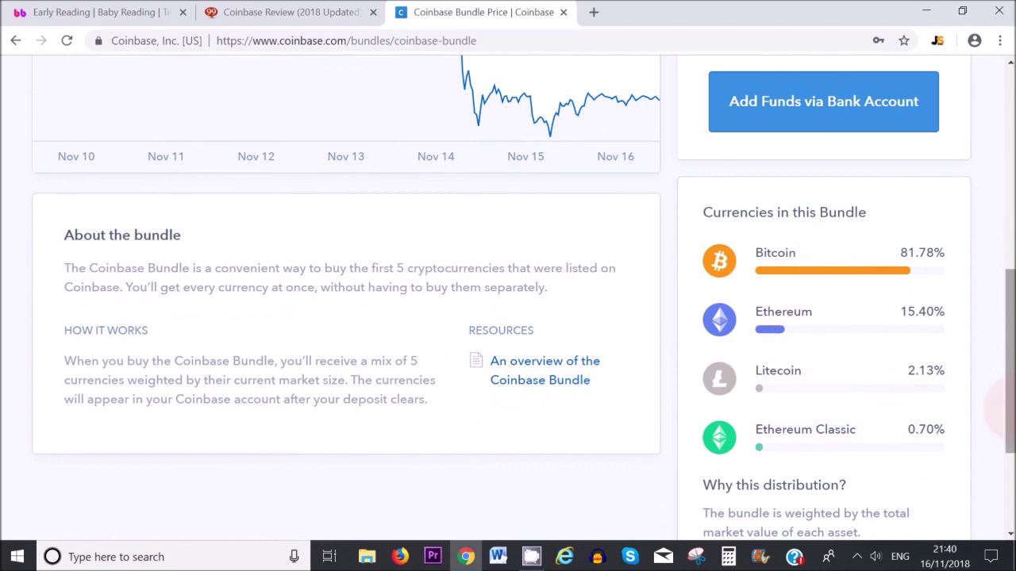
scroll(833, 453, down, 2)
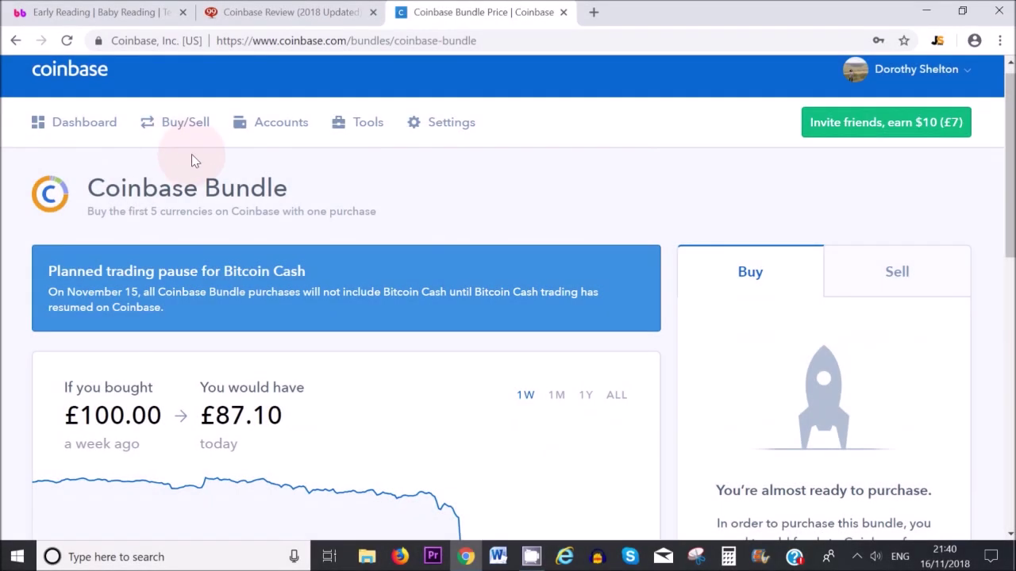
On Buy/Sell, keep Bitcoin as the currency and list the payment methods to add a new account
click(162, 131)
scroll(623, 210, down, 1)
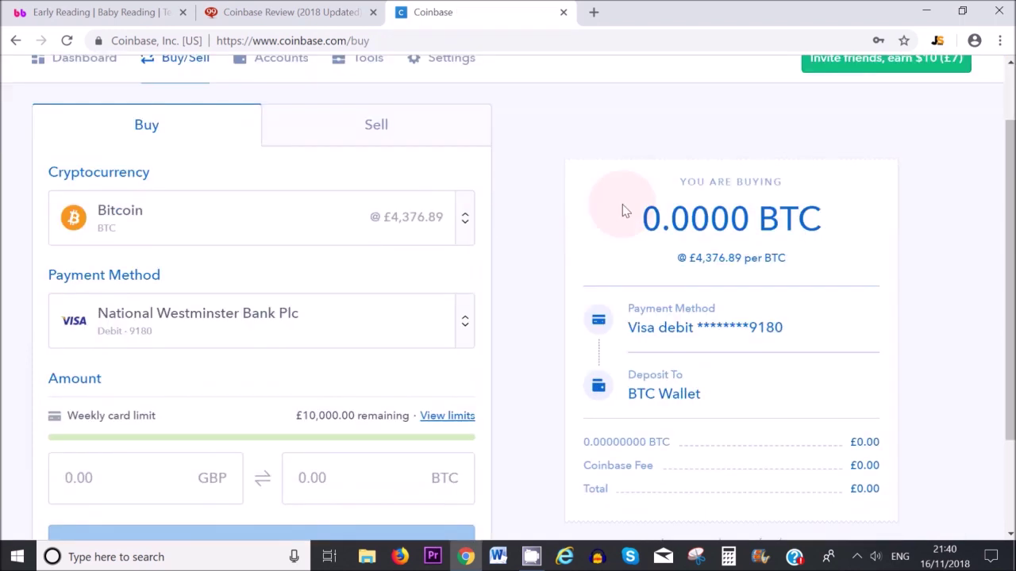
click(465, 218)
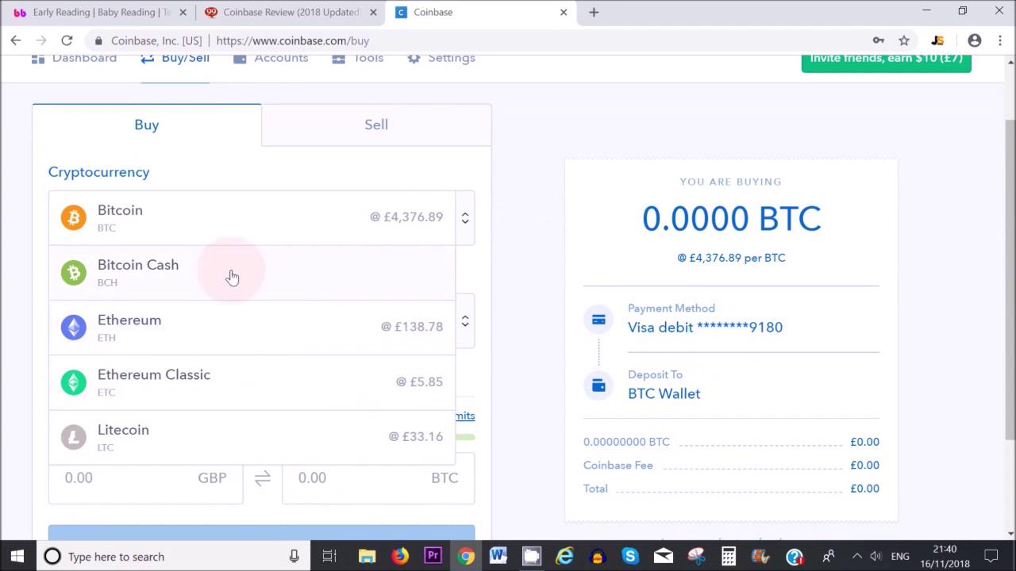
click(521, 276)
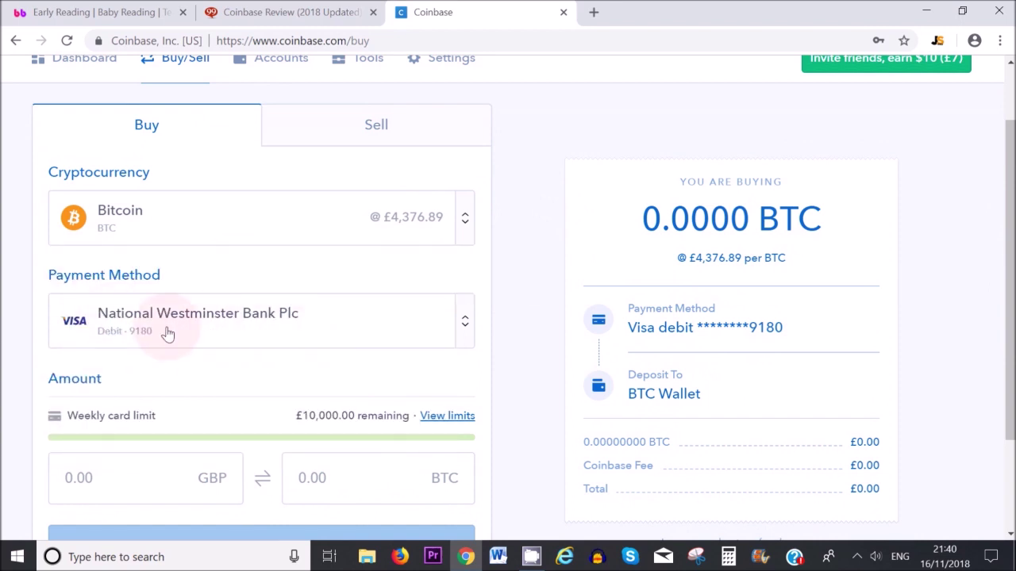
click(466, 324)
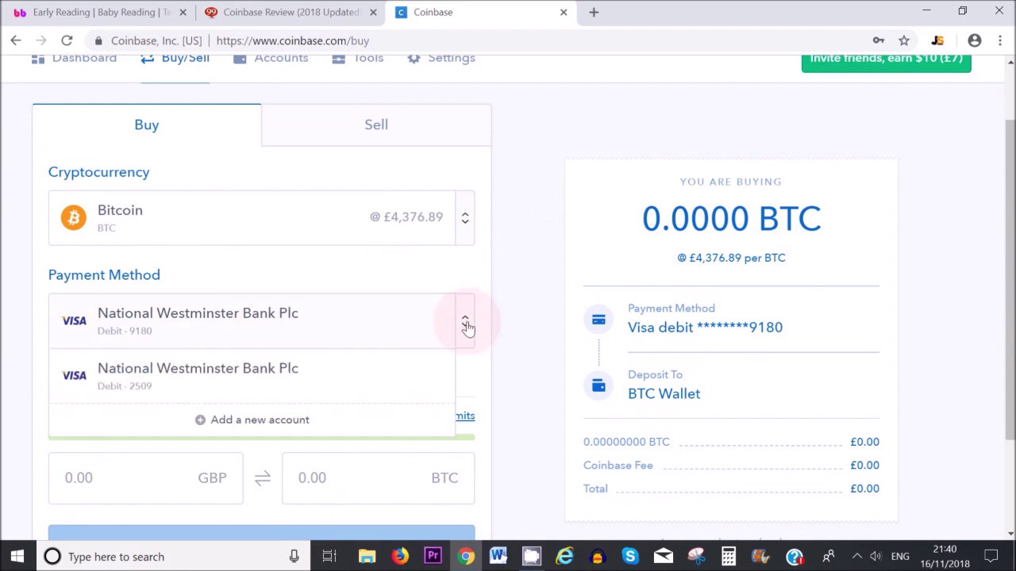
click(254, 420)
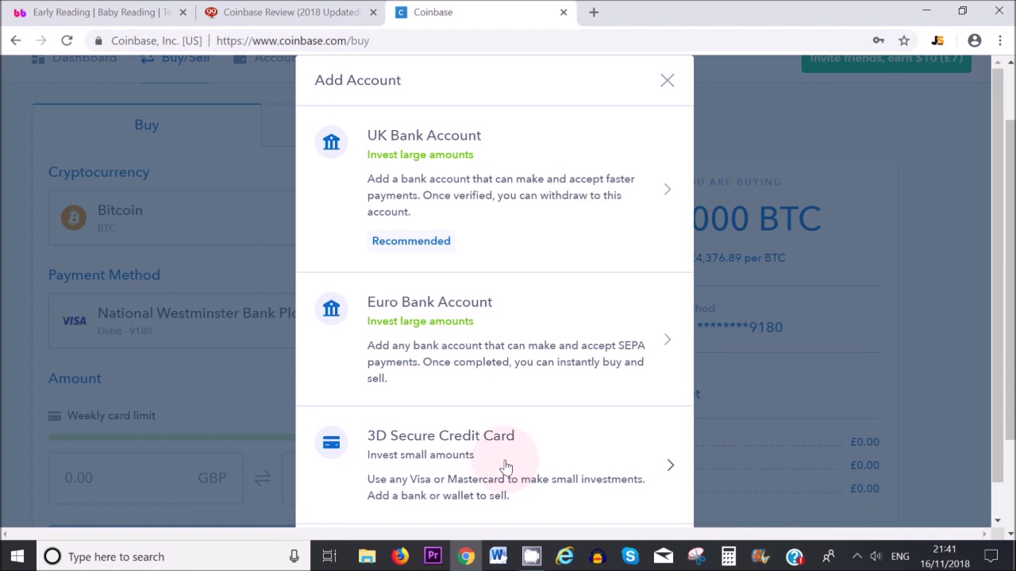
Switch to the Coinbase Review tab at its supported-countries section
click(324, 12)
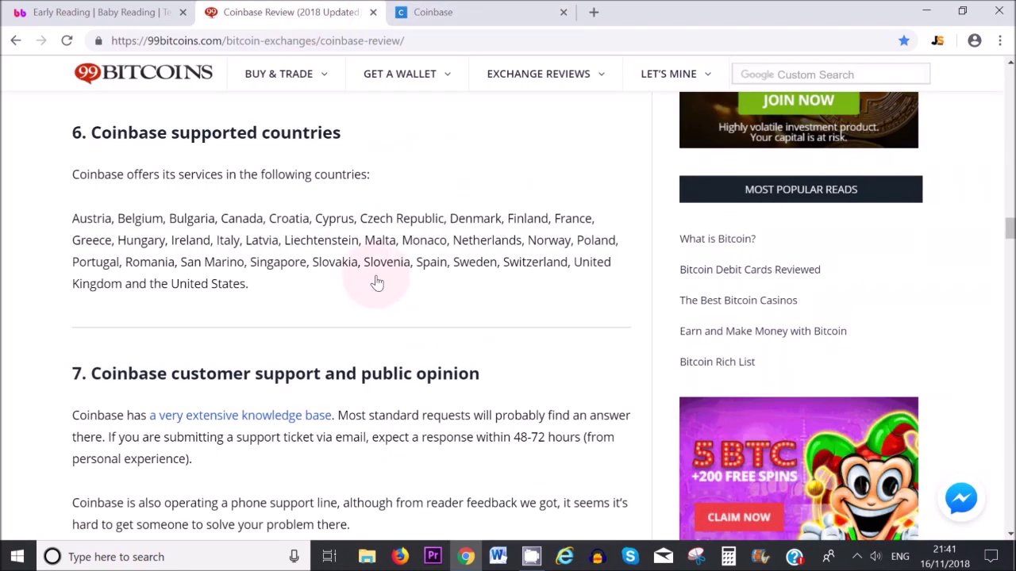
Read the review's fees section (1.49% standard, 3.99% credit card), then return to Coinbase
scroll(1004, 246, up, 15)
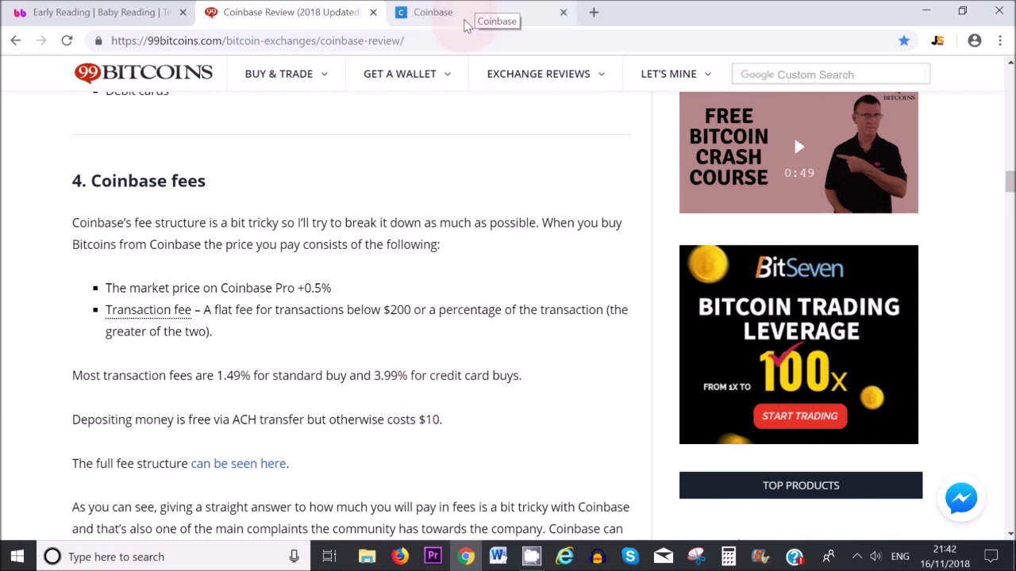
click(479, 23)
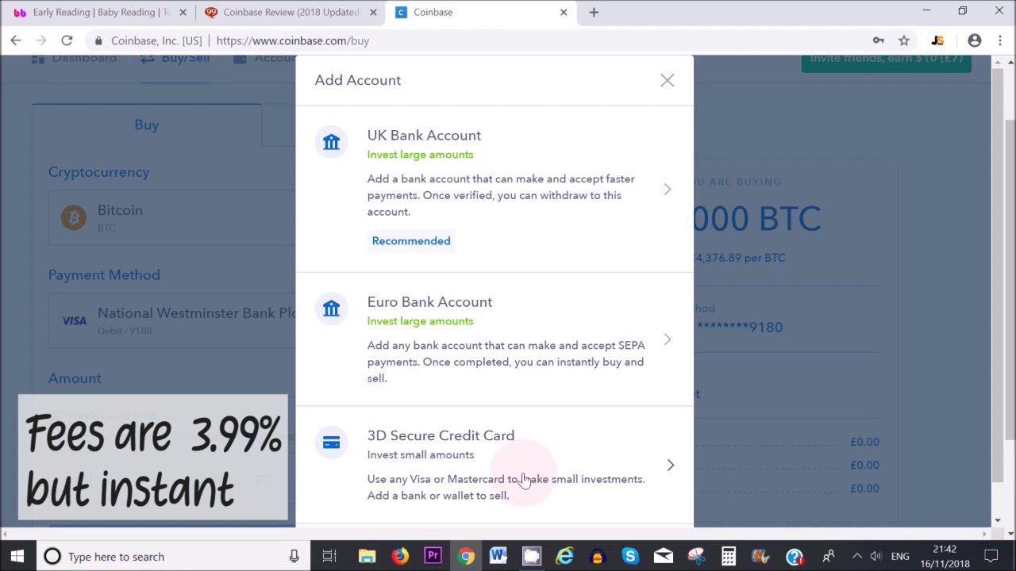
Open the 3D Secure Credit Card linking form and scroll through its billing address fields
click(670, 467)
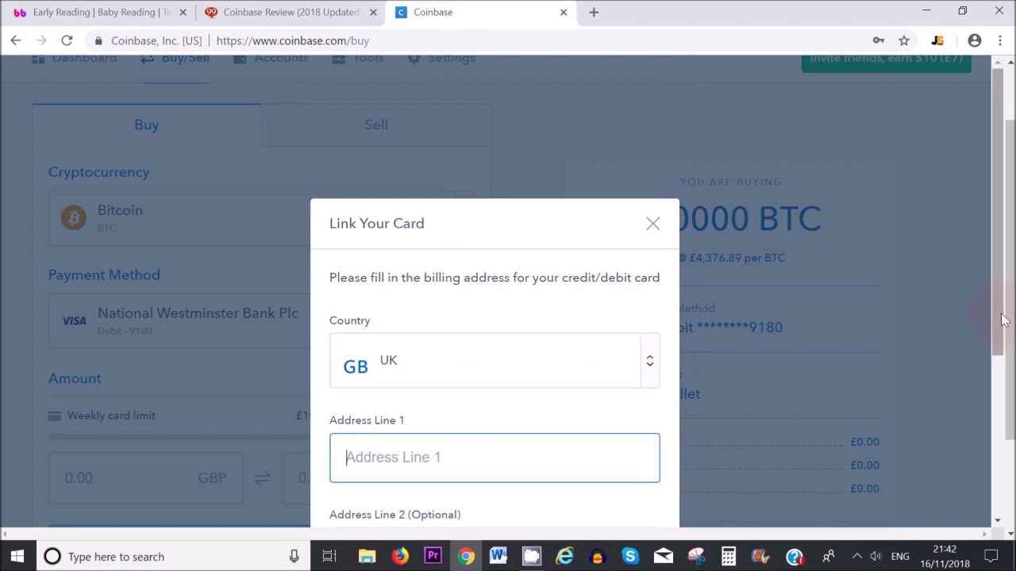
scroll(1004, 319, down, 3)
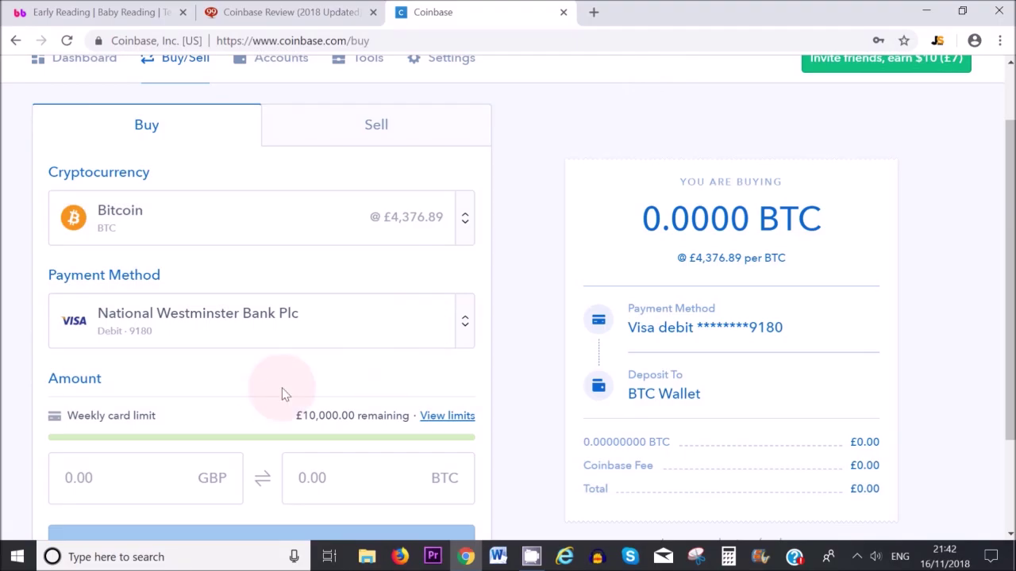
Enter 1000 GBP in the Bitcoin buy form with the Visa debit card, giving 0.2197 BTC after a £38.37 fee
drag(1006, 283, 1004, 307)
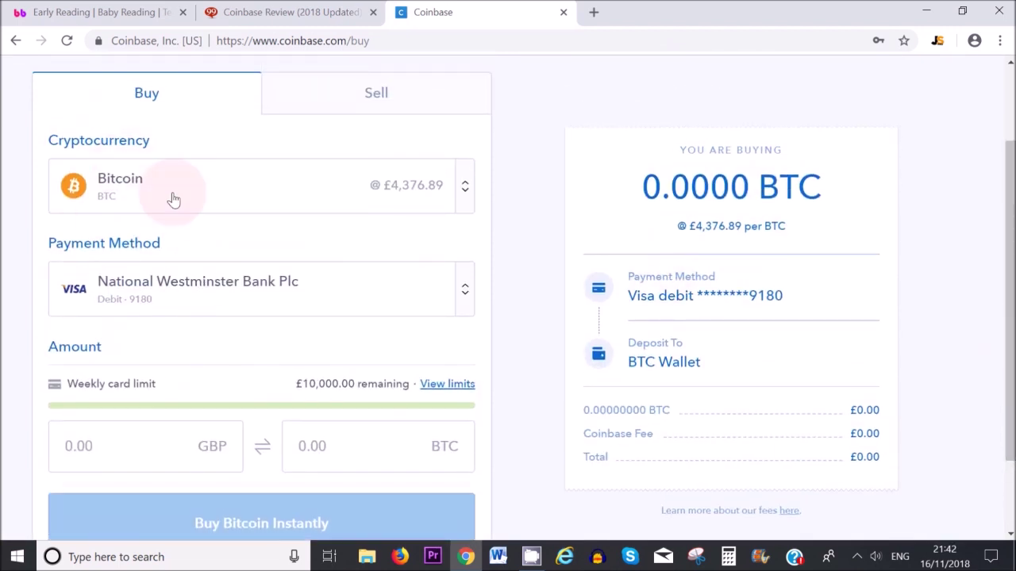
click(100, 456)
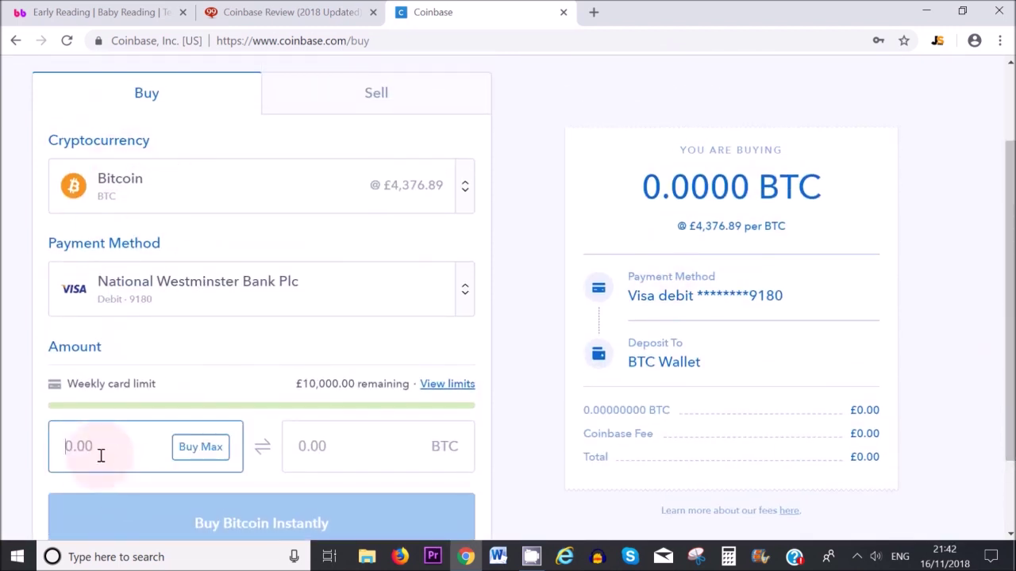
text(1000)
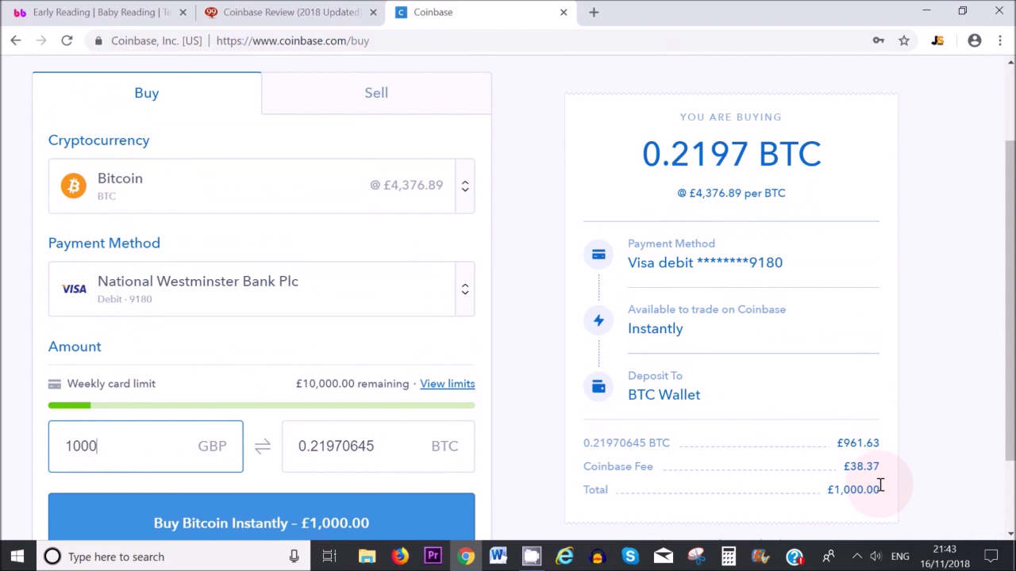
drag(1009, 401, 1005, 429)
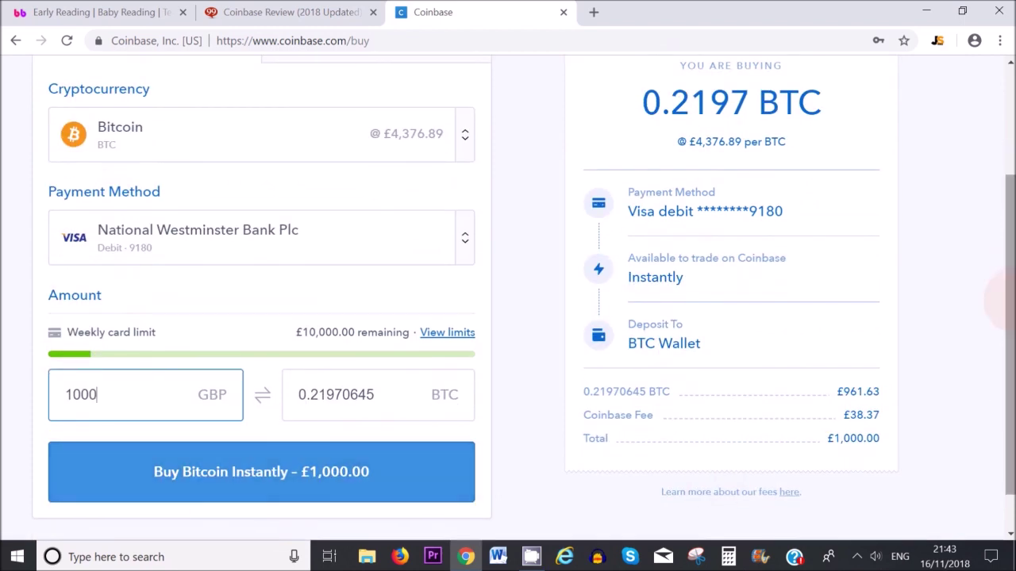
scroll(302, 333, up, 2)
Switch to Sell with BTC Wallet as the source and GBP Wallet as the deposit destination
click(376, 208)
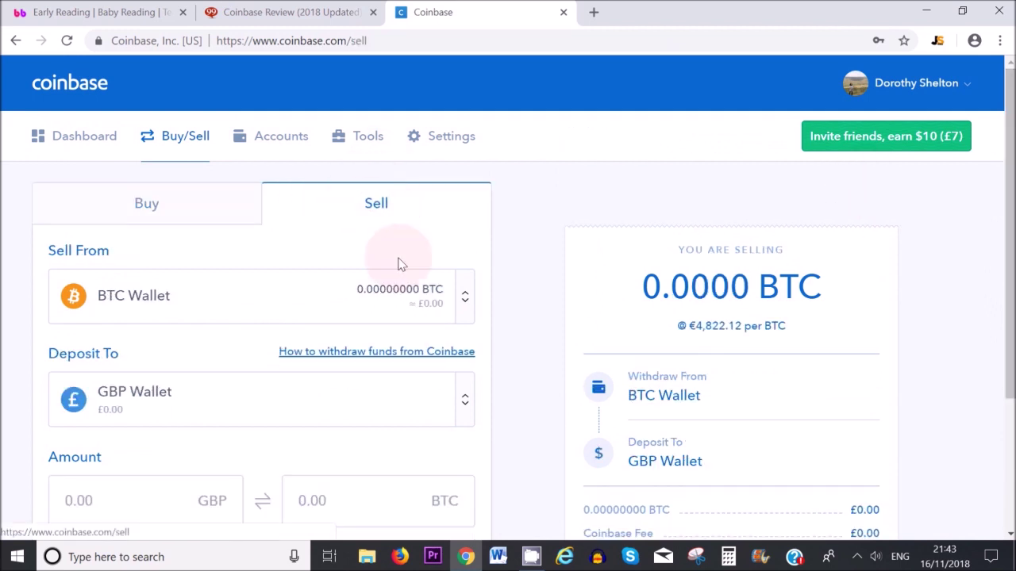
click(462, 313)
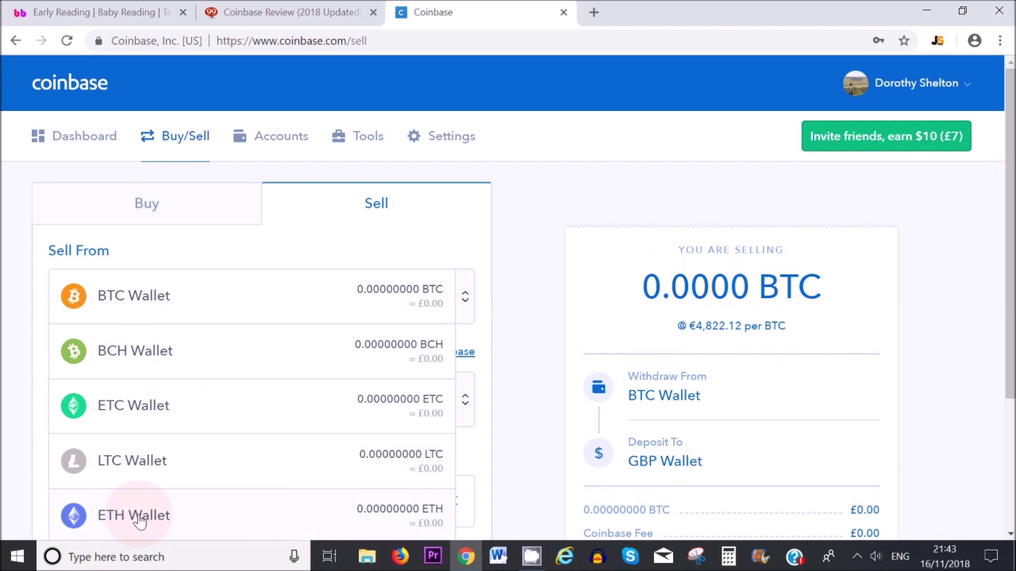
click(128, 295)
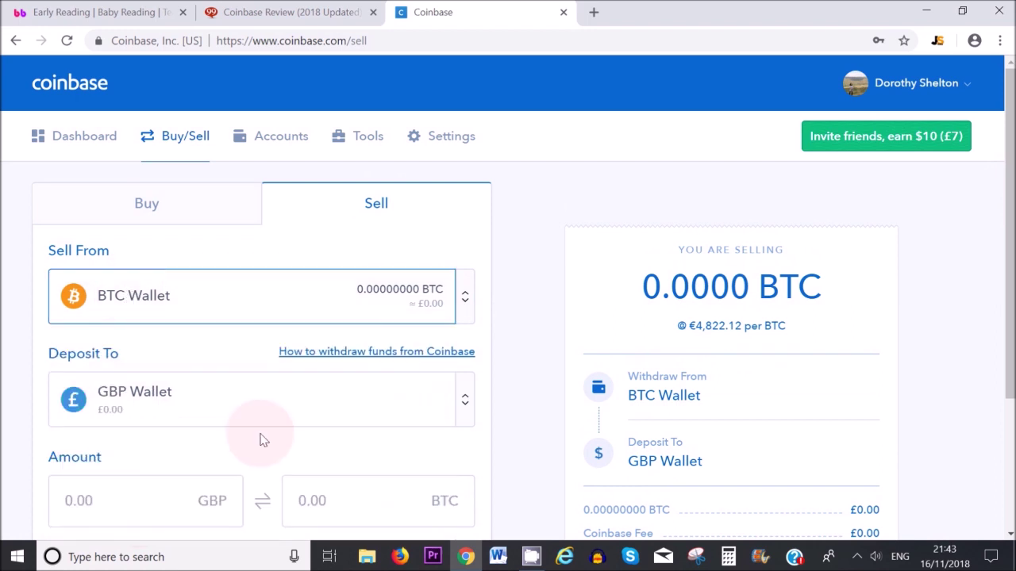
click(465, 406)
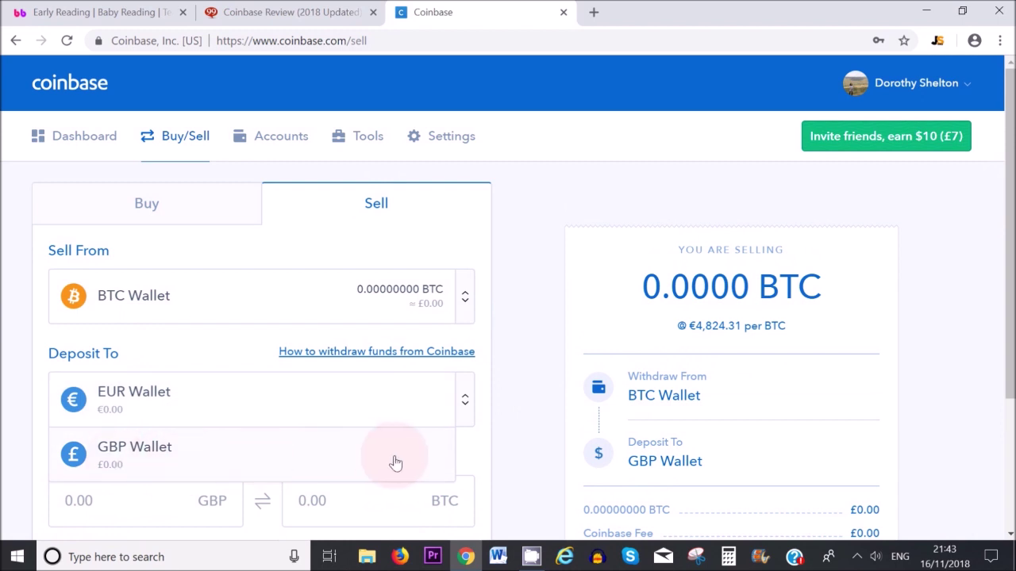
click(488, 448)
Type 1000 into the GBP amount, then clear it, leaving a £0.00 payout
click(135, 512)
click(134, 509)
text(1000)
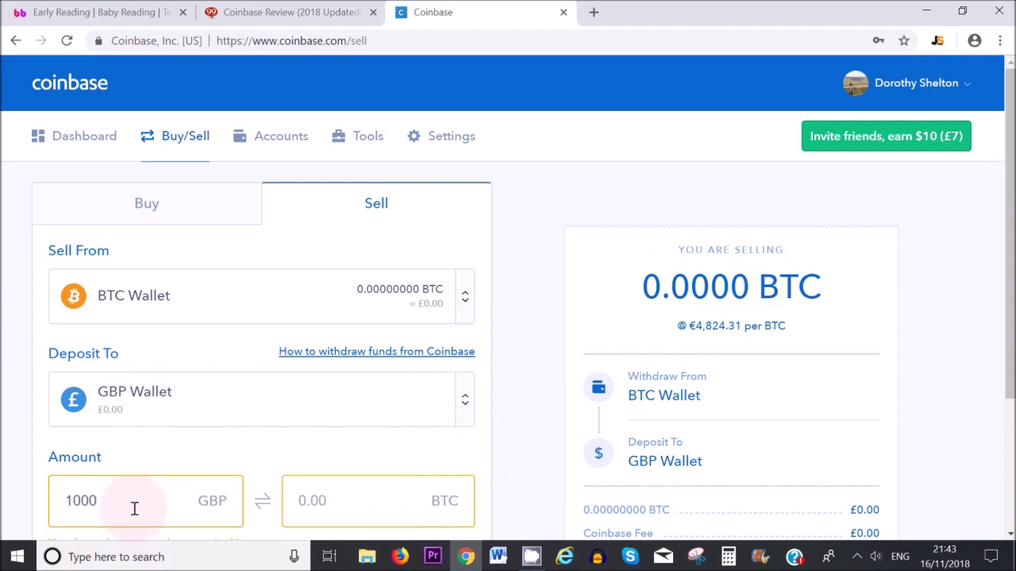
key(BackSpace)
key(BackSpace)
key(BackSpace)
key(BackSpace)
click(306, 501)
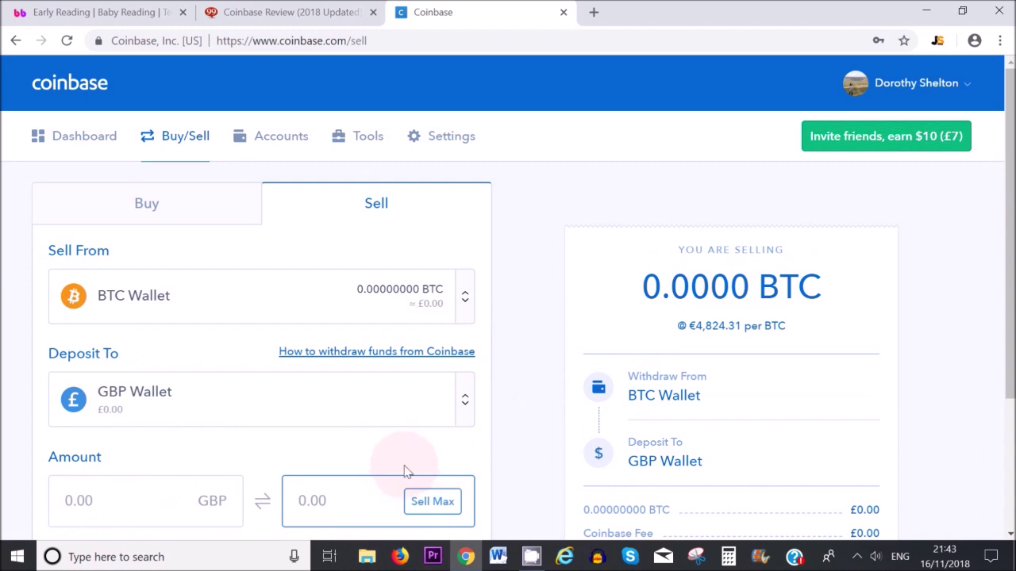
drag(1008, 317, 1010, 368)
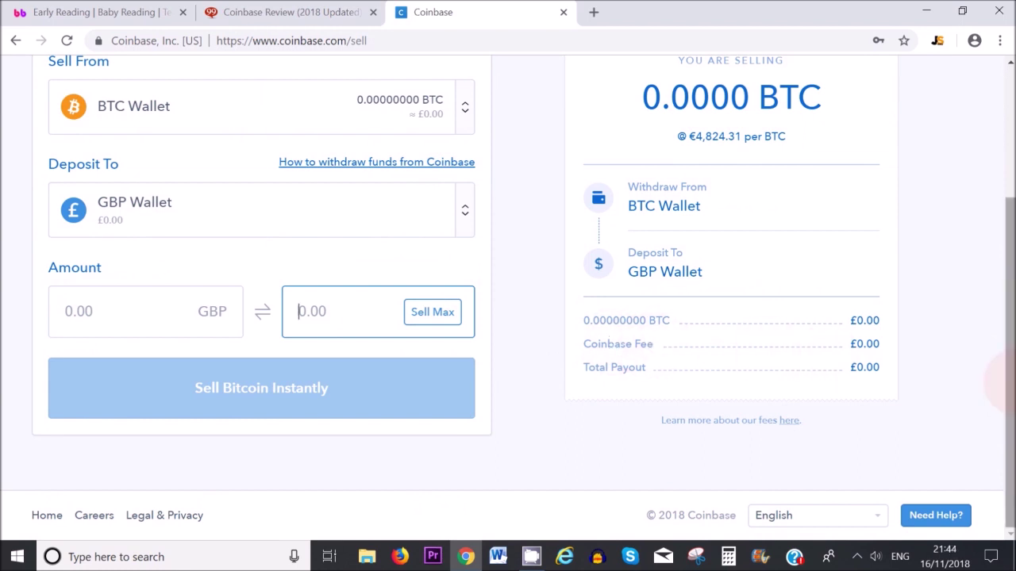
scroll(714, 317, up, 3)
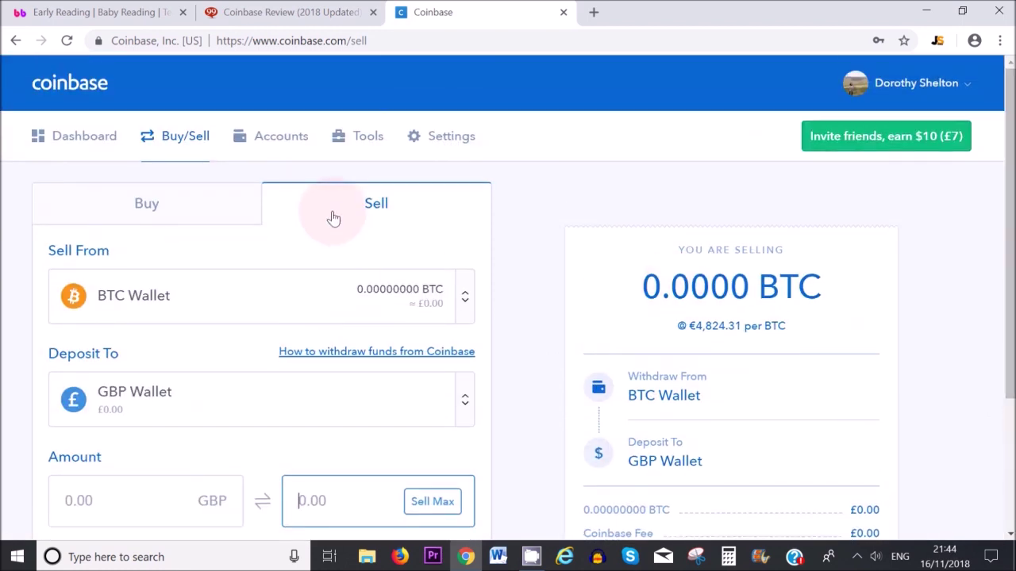
On the Accounts page, open the GBP Wallet deposit form, look it over, and close it
click(270, 151)
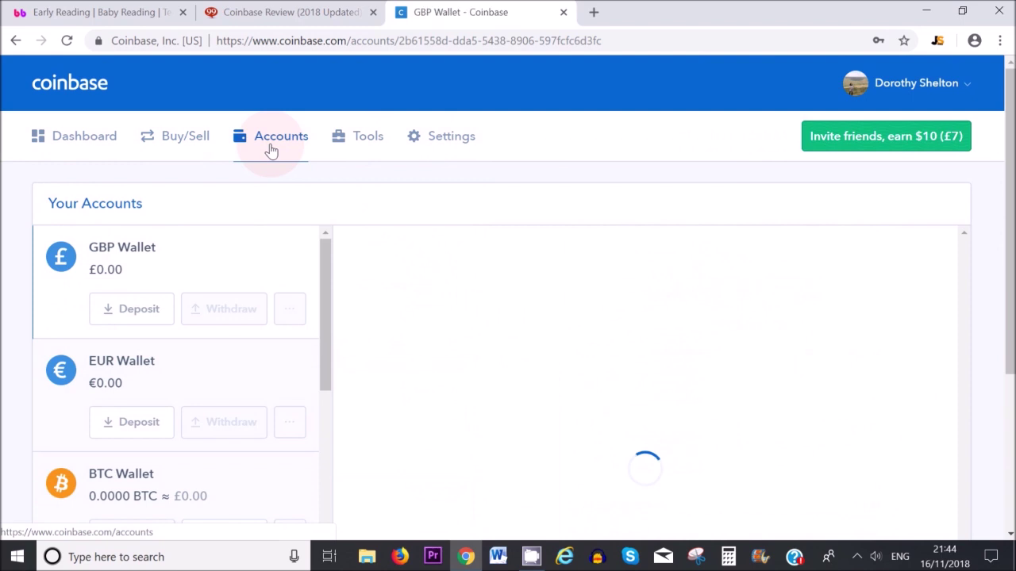
click(127, 310)
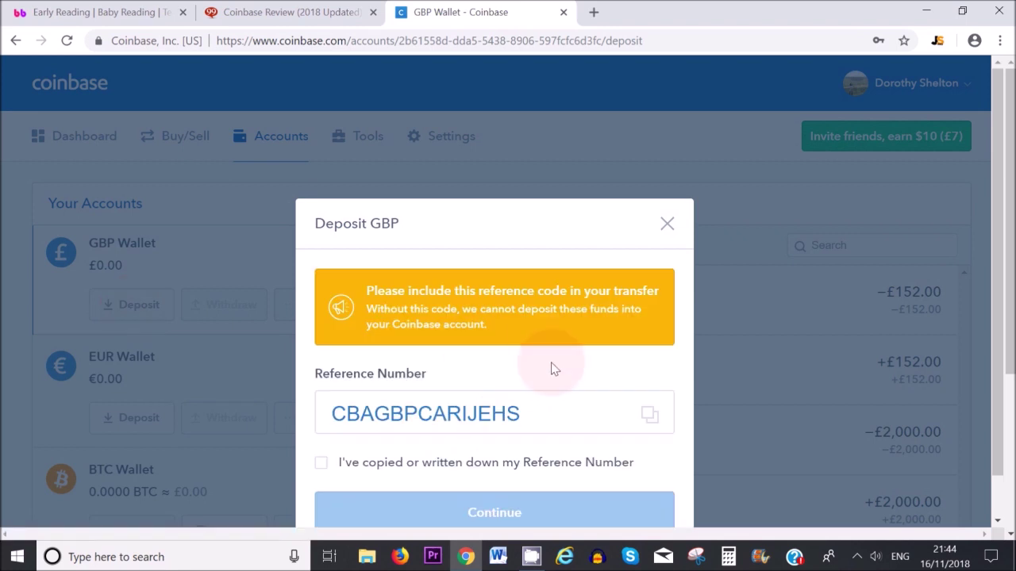
scroll(553, 369, down, 1)
click(665, 229)
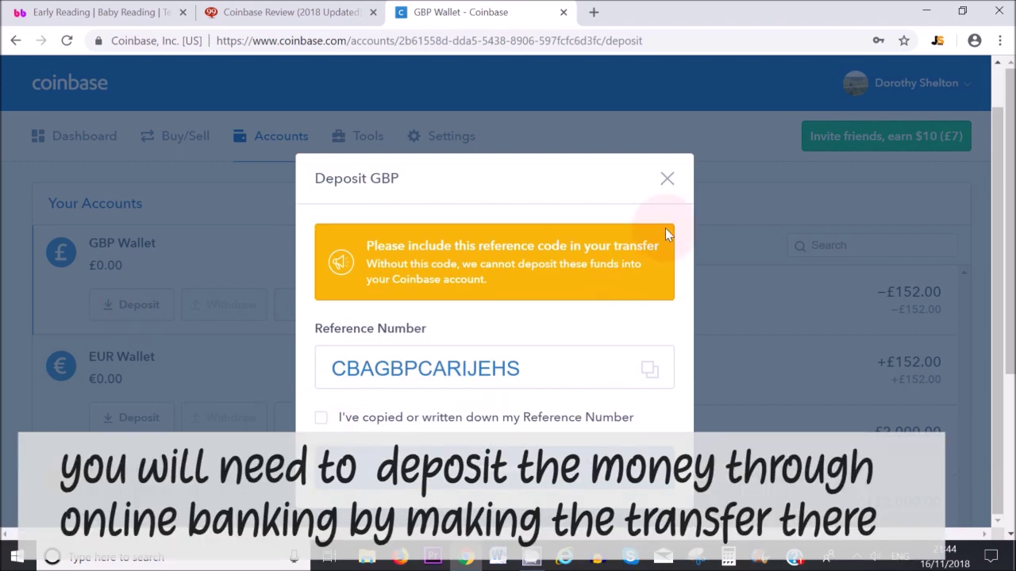
click(667, 180)
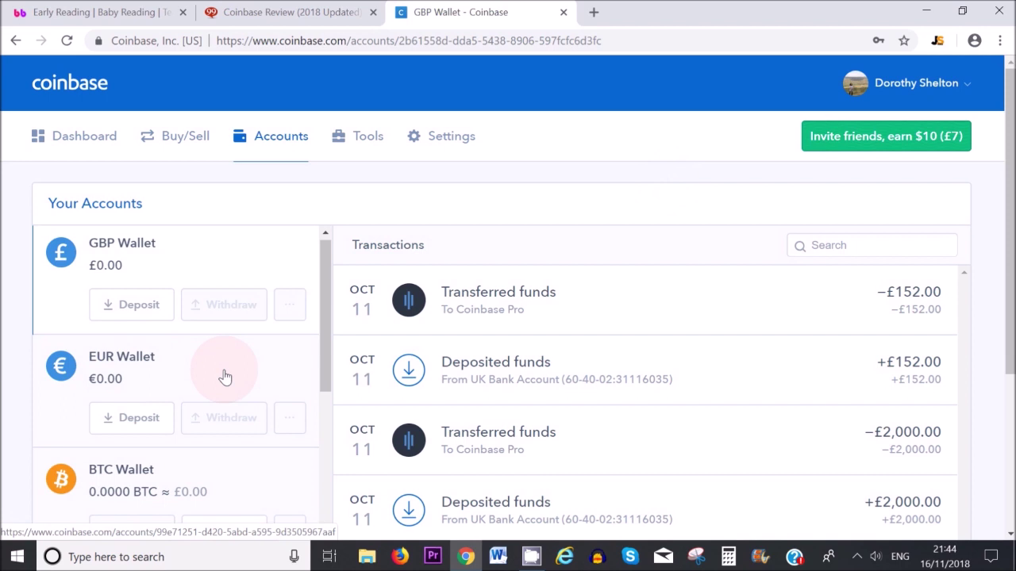
Open and close the EUR Wallet deposit form, scroll the wallet list, then go to Settings
click(149, 418)
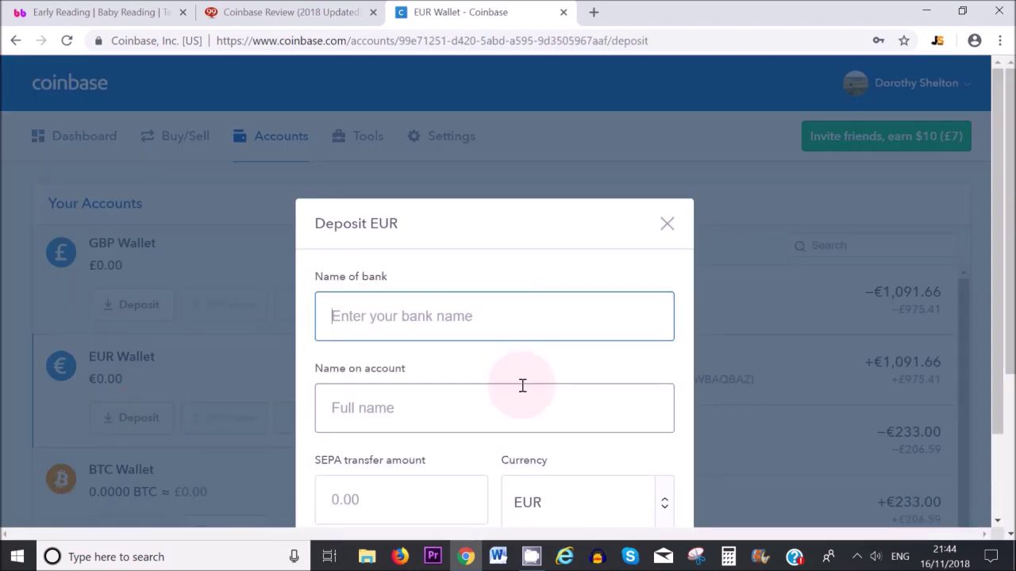
click(665, 227)
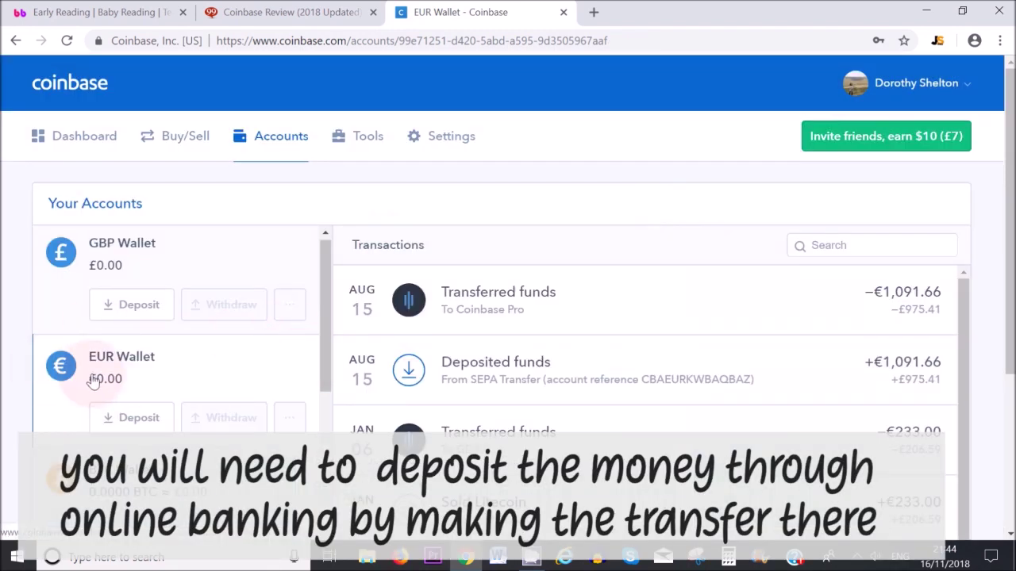
drag(325, 351, 329, 392)
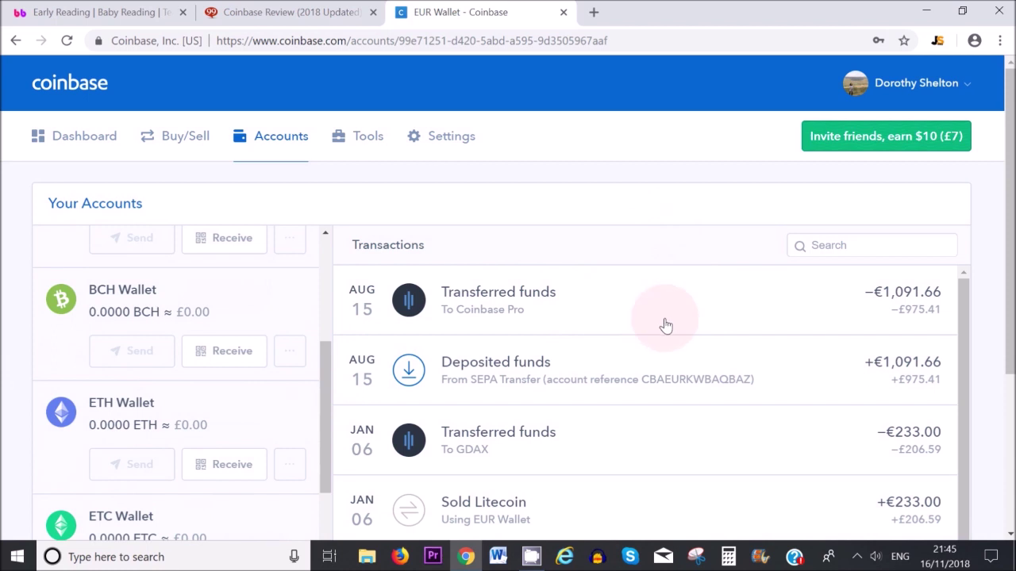
click(452, 138)
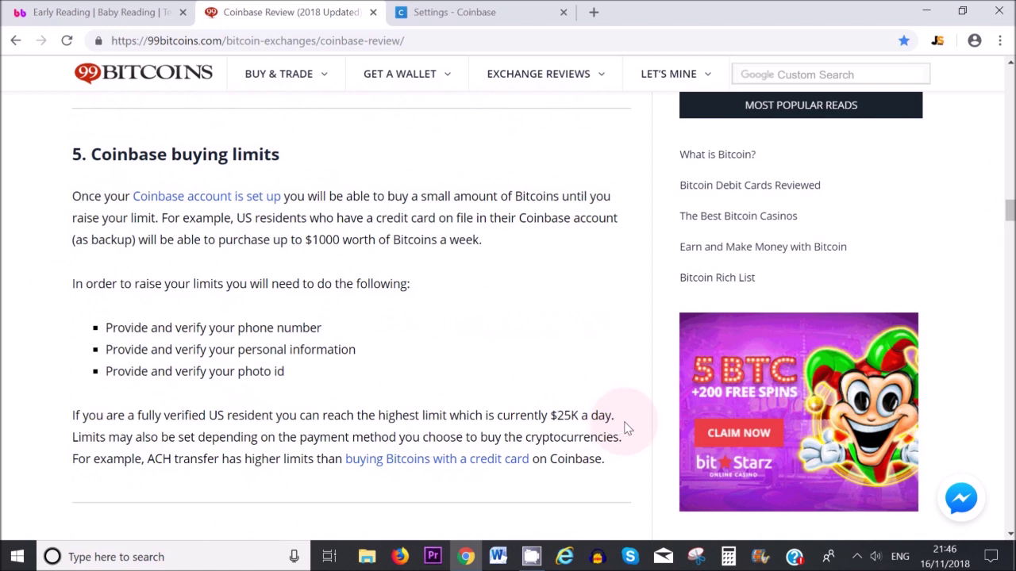
Switch back to the Settings - Coinbase browser tab
key(ctrl+Tab)
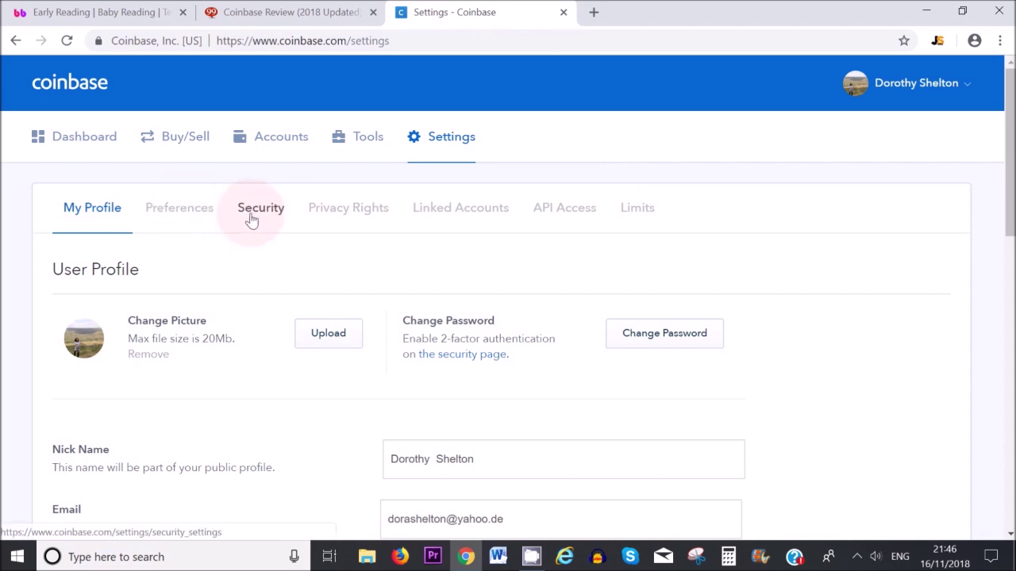
Review the verified phone number and two-factor authentication under Security, then move to Preferences
click(249, 219)
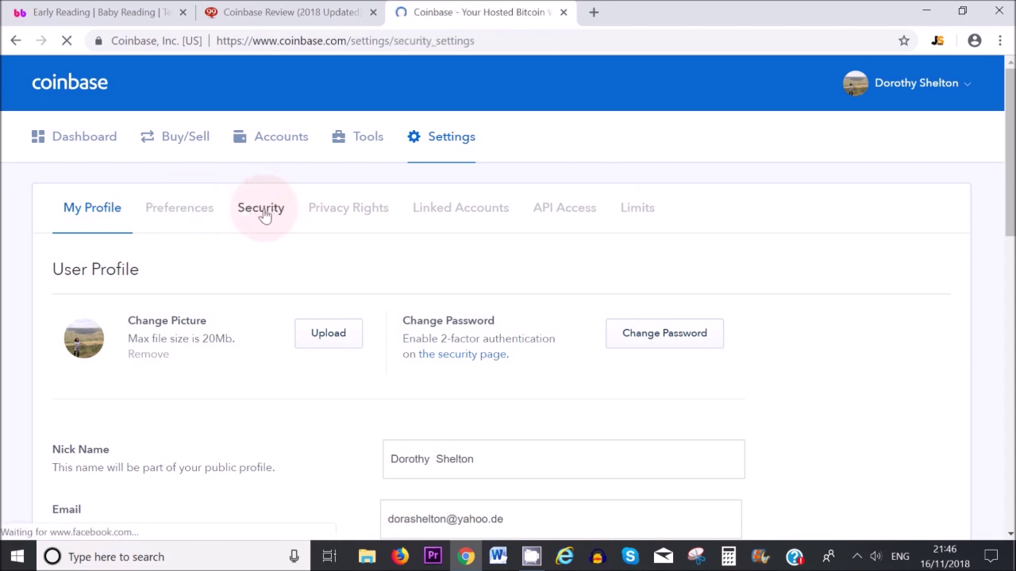
click(460, 315)
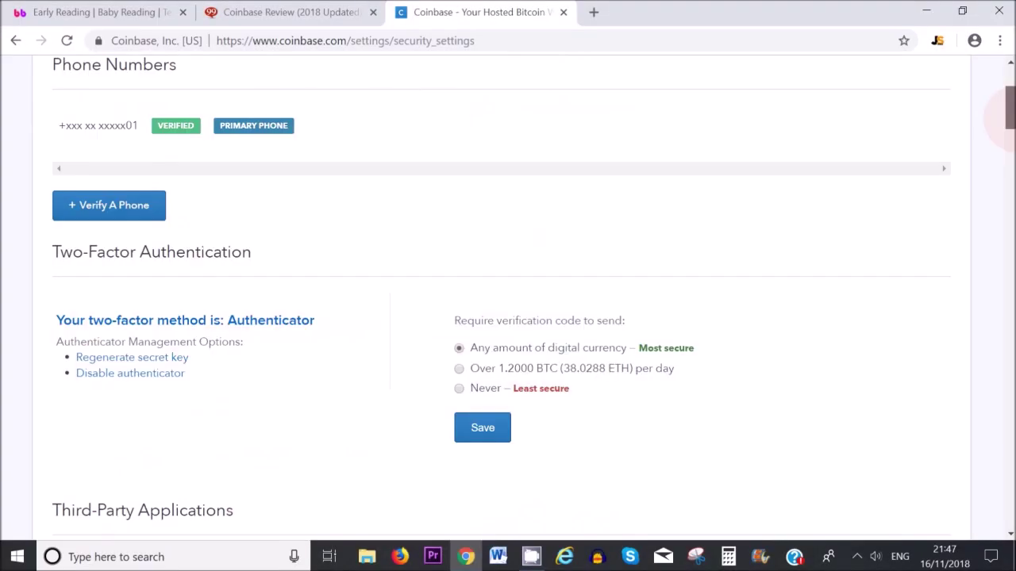
scroll(1008, 111, up, 1)
scroll(994, 112, up, 1)
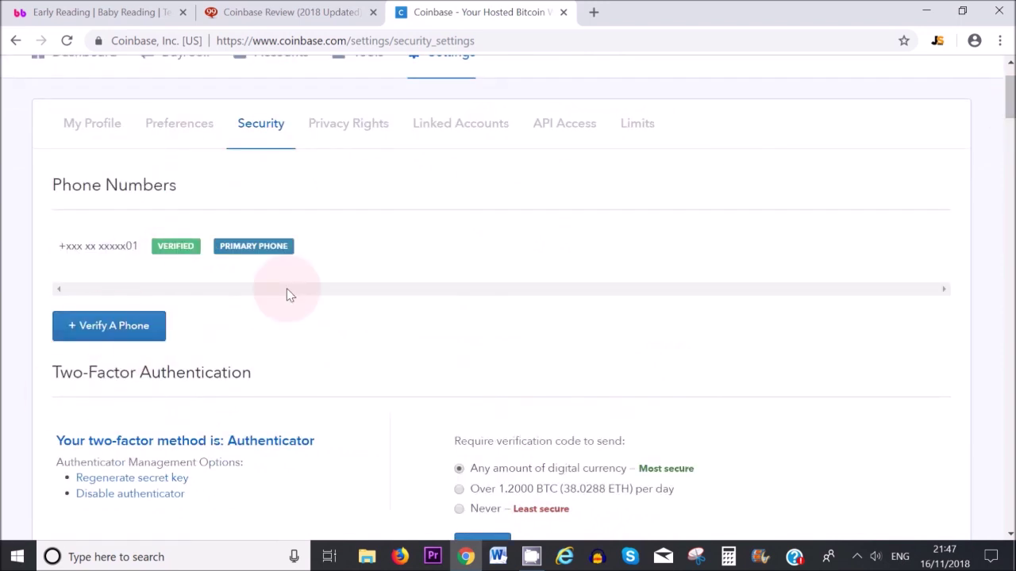
scroll(270, 415, up, 1)
click(178, 219)
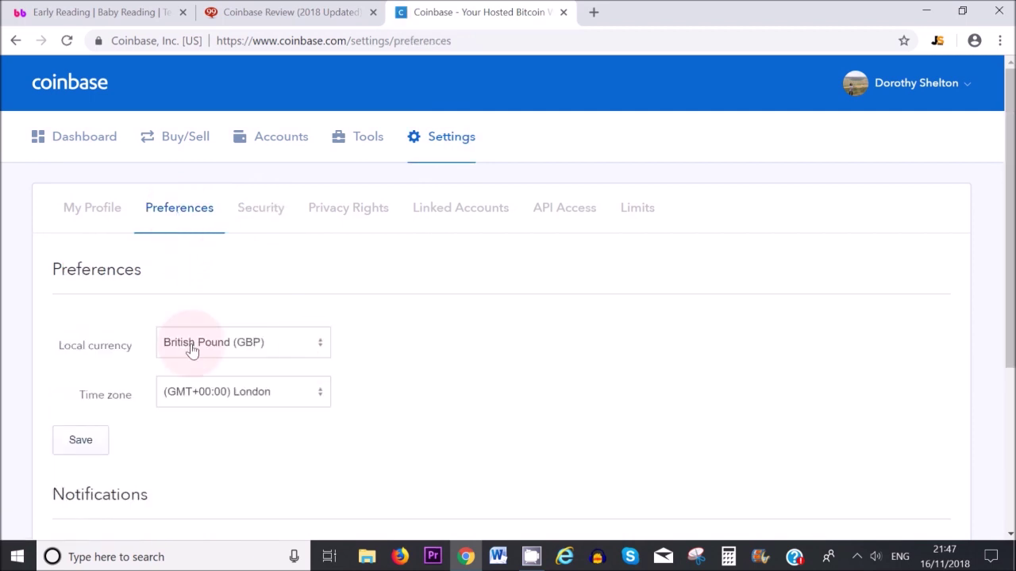
Keep British Pound (GBP) as local currency, check the weekly limits, and return to Dashboard
click(318, 348)
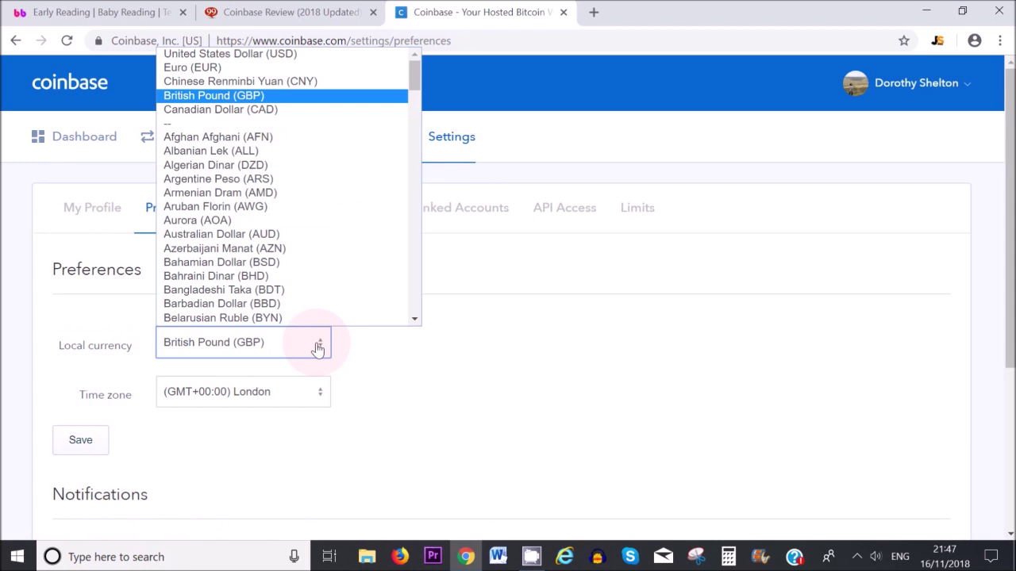
click(85, 443)
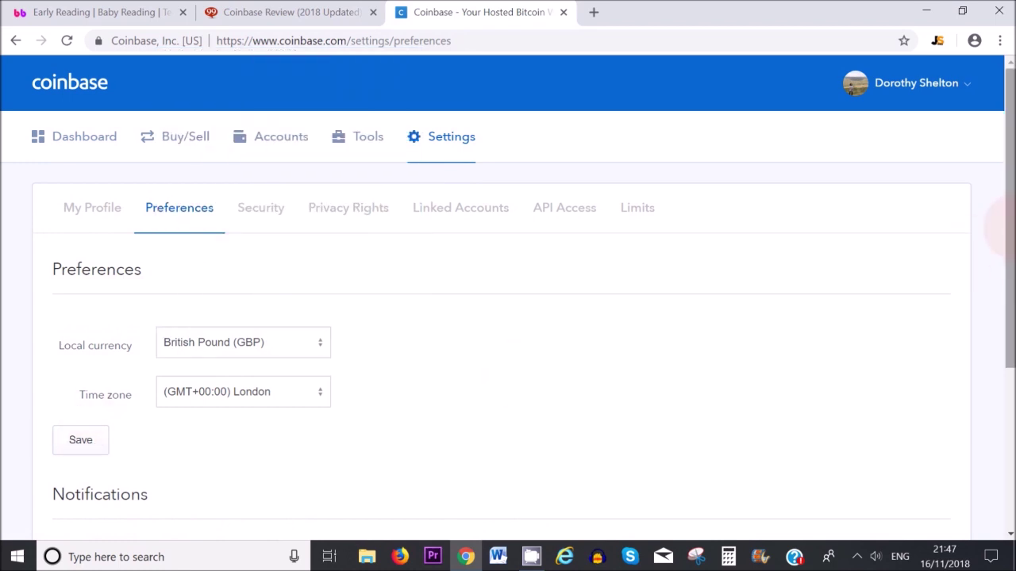
drag(1006, 226, 1006, 341)
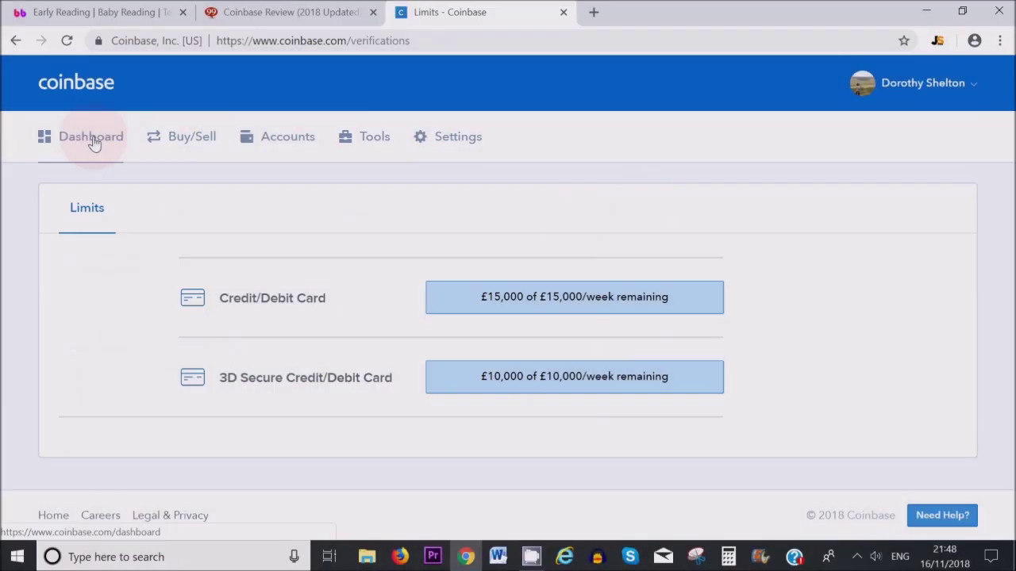
click(93, 141)
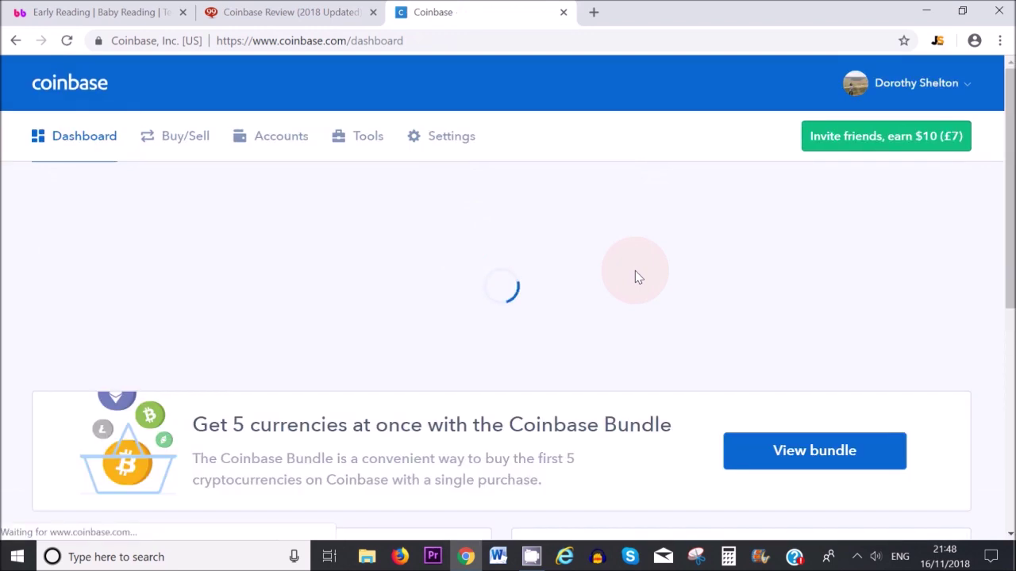
Open the 'Invite friends, earn $10' page and view its shareable referral link section
click(888, 147)
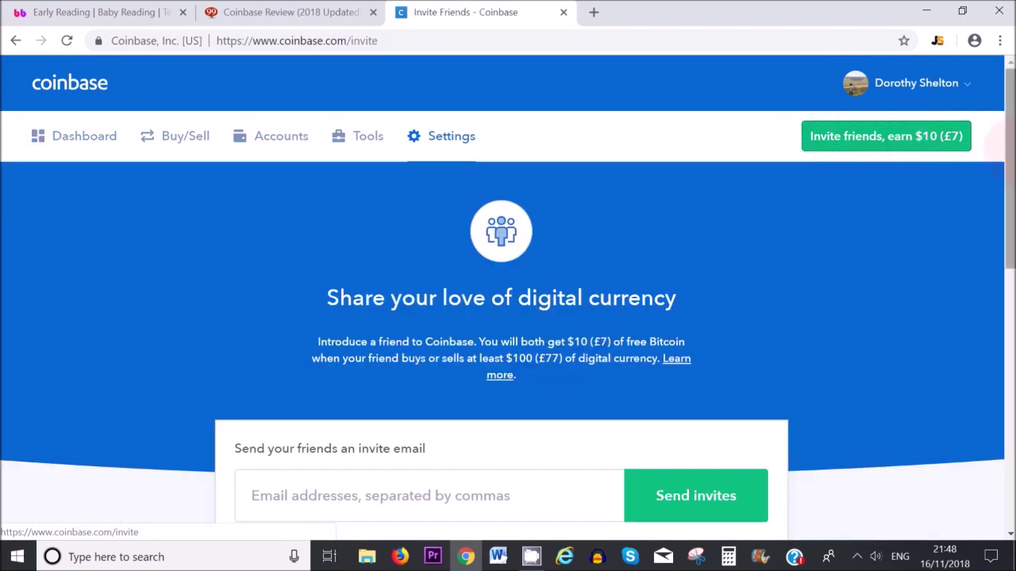
scroll(1000, 238, down, 3)
scroll(691, 181, up, 1)
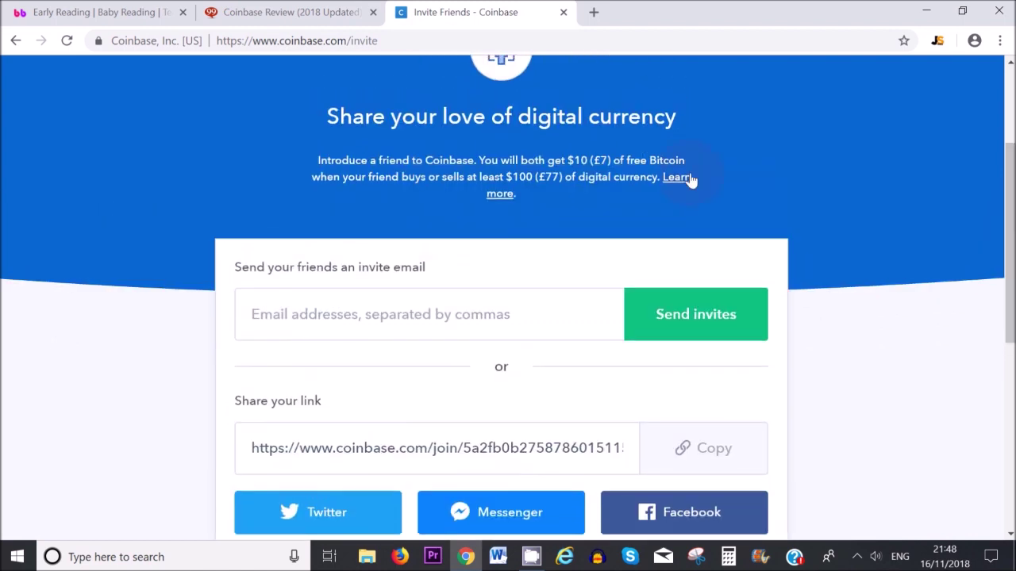